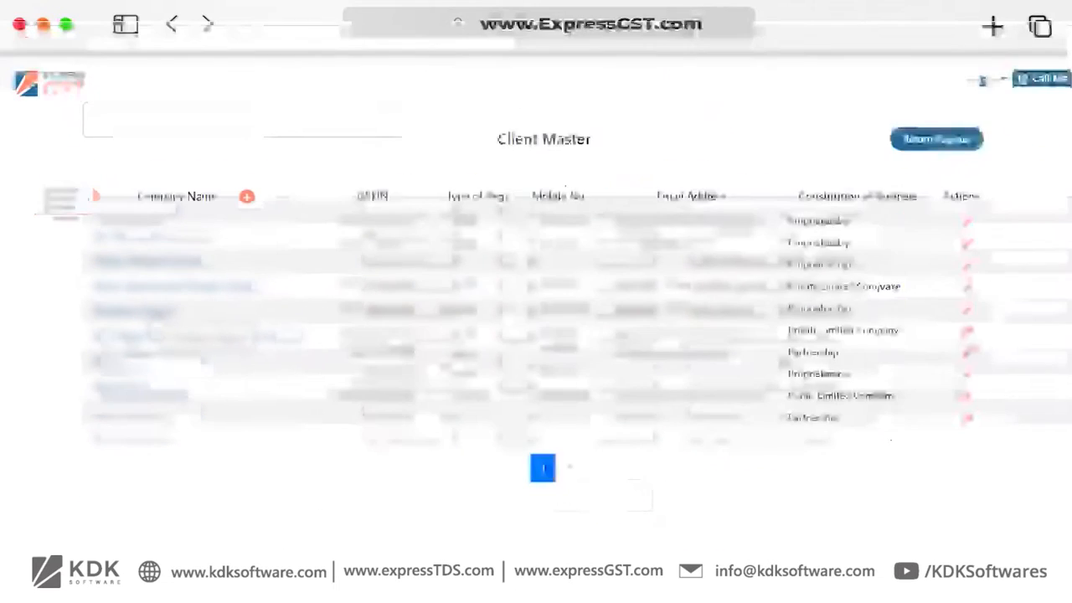
Step: Open the client's return summary, start preparing the Mar 22 GSTR 3B return, and dismiss the notice about the unfiled GSTR-1
{"action": "left_click", "coordinate": [172, 339]}
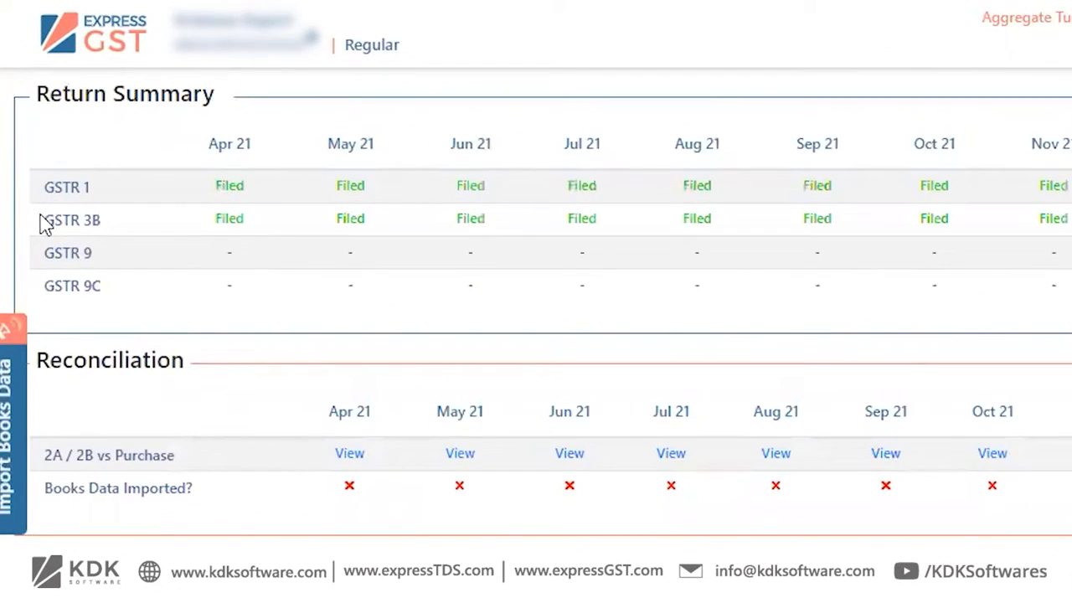
{"action": "left_click_drag", "start_coordinate": [15, 207], "coordinate": [90, 212]}
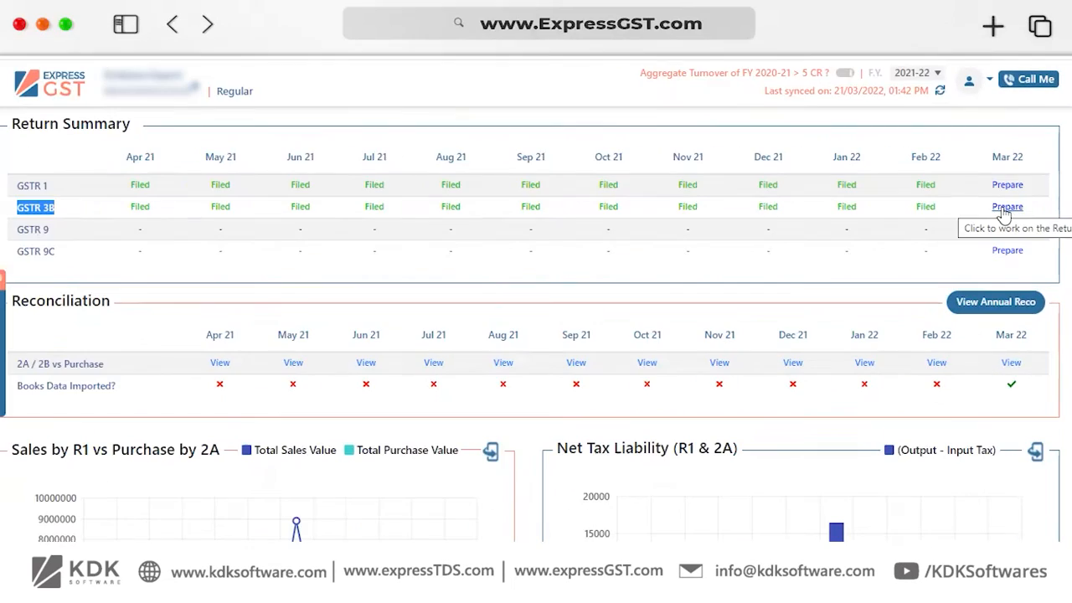
{"action": "left_click", "coordinate": [967, 218]}
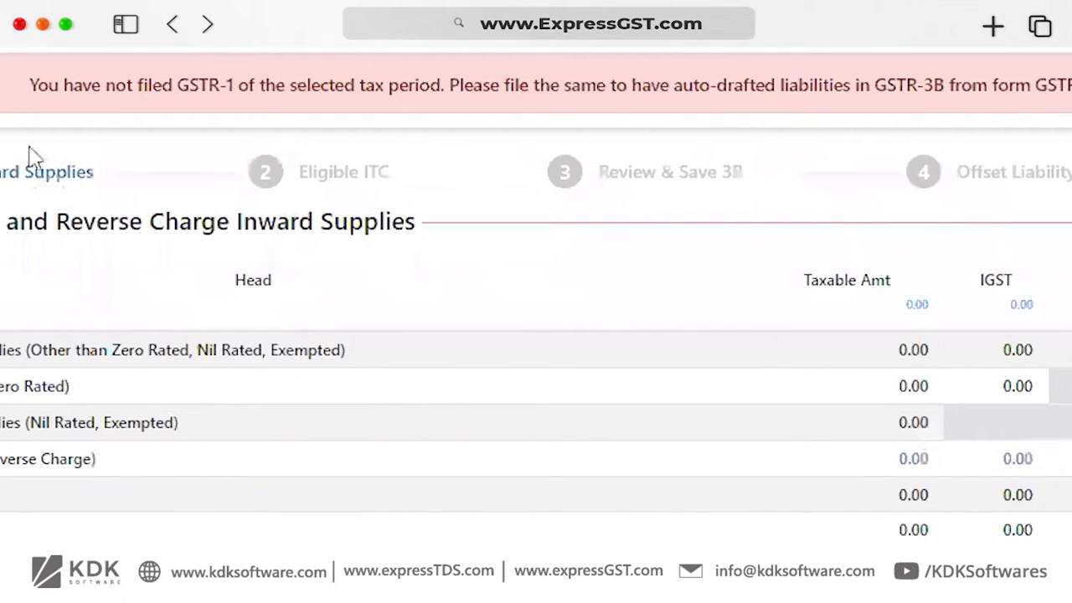
{"action": "left_click_drag", "start_coordinate": [25, 99], "coordinate": [632, 109]}
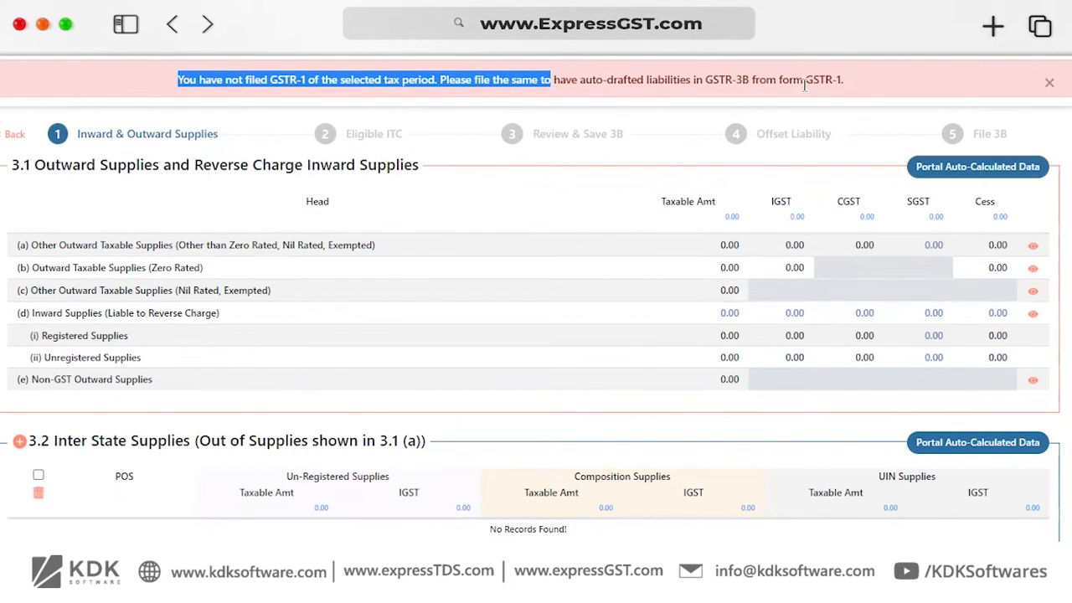
{"action": "left_click", "coordinate": [1048, 83]}
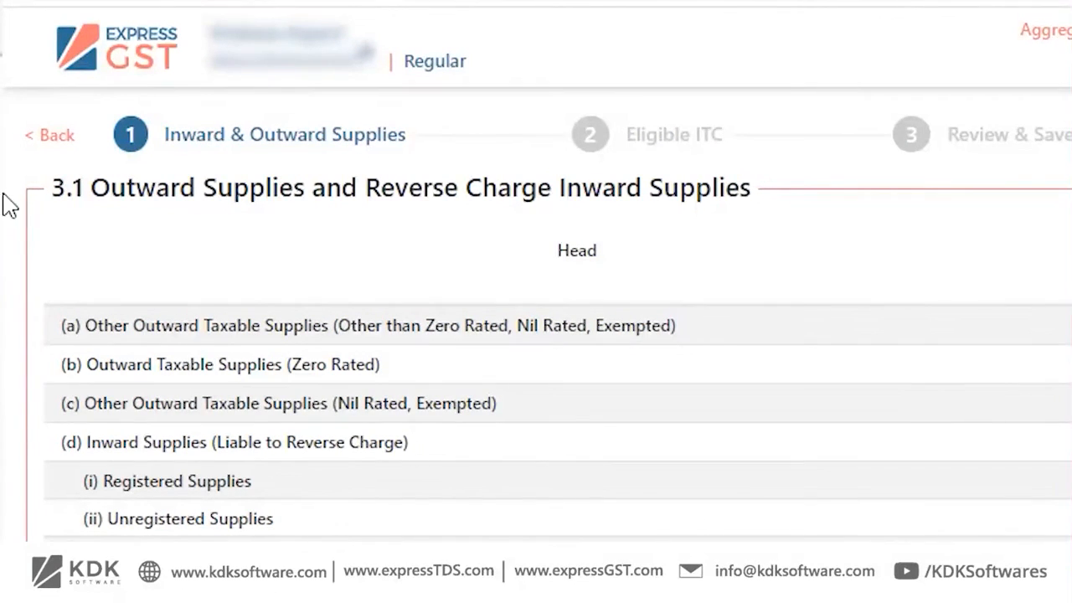
Step: Look over sections 3.1, 3.2 and 5 of the Inward & Outward Supplies page
{"action": "left_click_drag", "start_coordinate": [114, 189], "coordinate": [144, 193]}
{"action": "scroll", "coordinate": [191, 509], "scroll_direction": "down", "scroll_amount": 3}
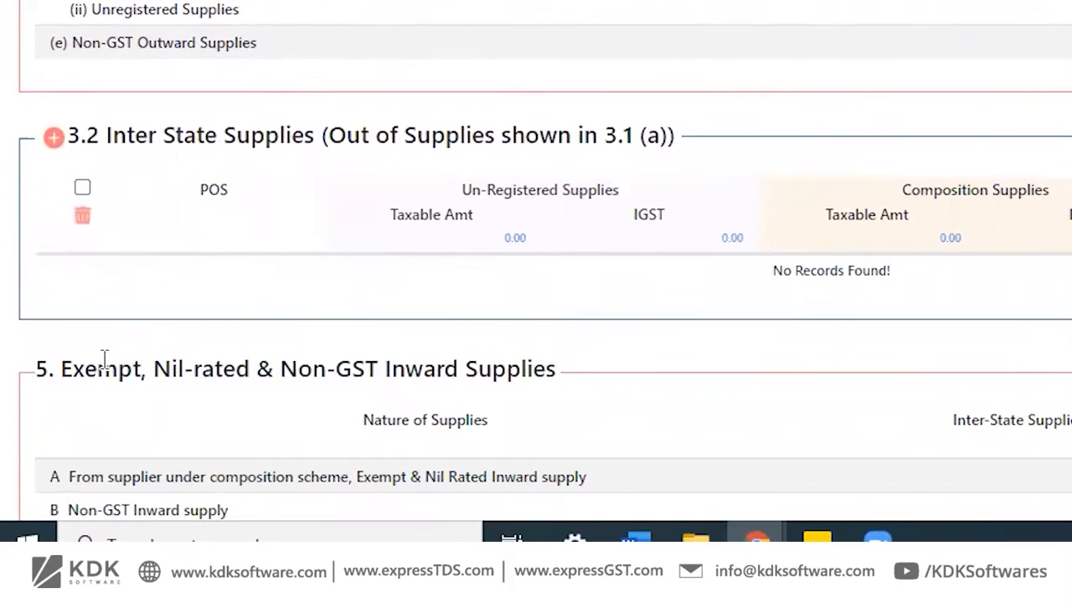
{"action": "left_click_drag", "start_coordinate": [101, 471], "coordinate": [151, 471]}
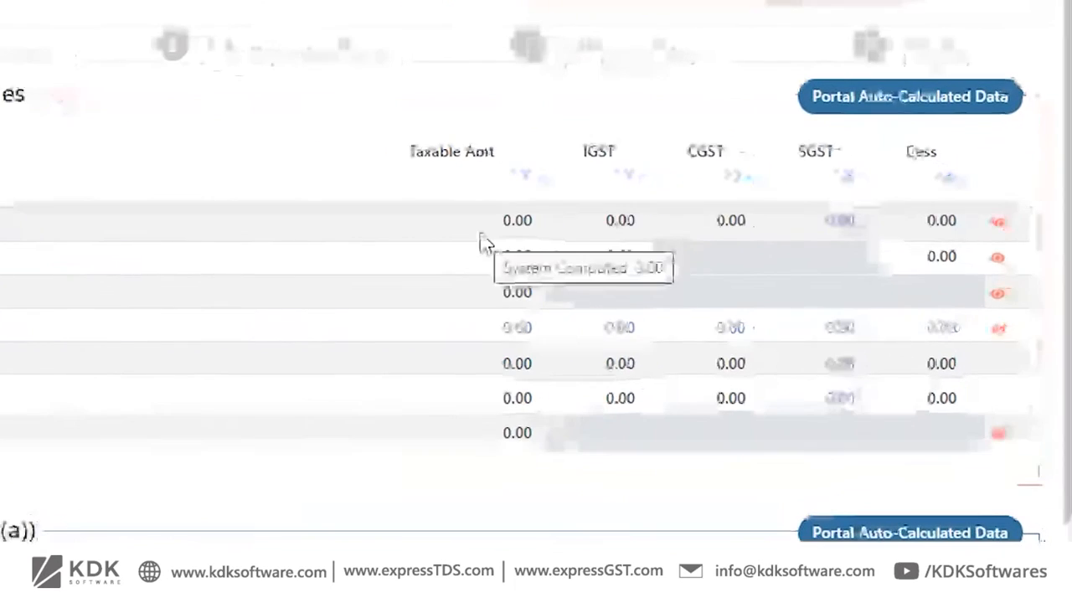
Step: Enter a taxable amount of 900 for (a) Other Outward Taxable Supplies in section 3.1, leaving its tax and cess cells untouched
{"action": "left_click", "coordinate": [721, 247]}
{"action": "type", "text": "900"}
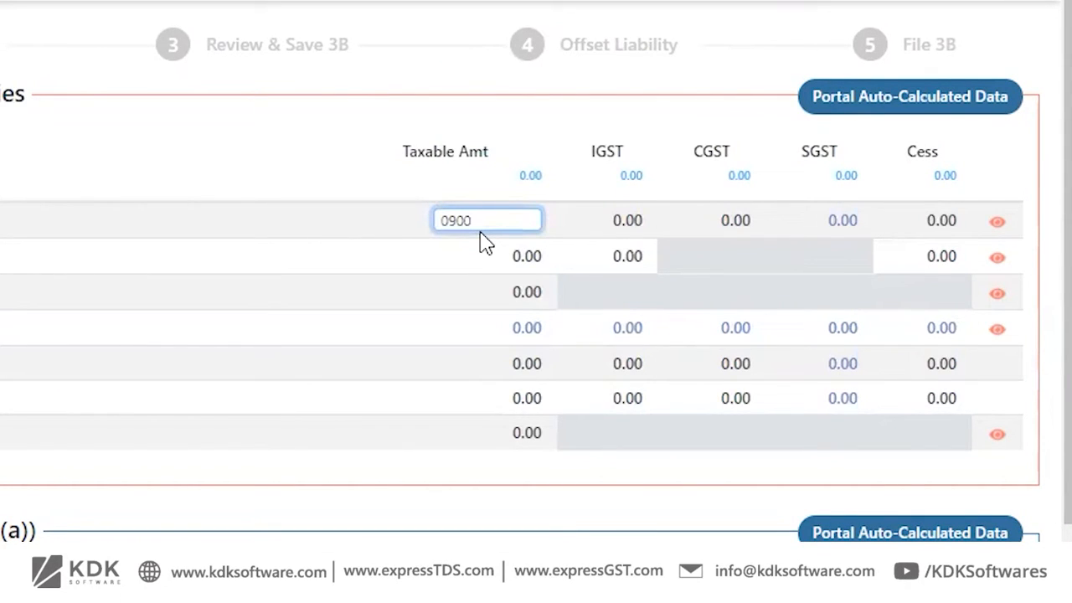
{"action": "key", "text": "Tab"}
{"action": "key", "text": "Tab"}
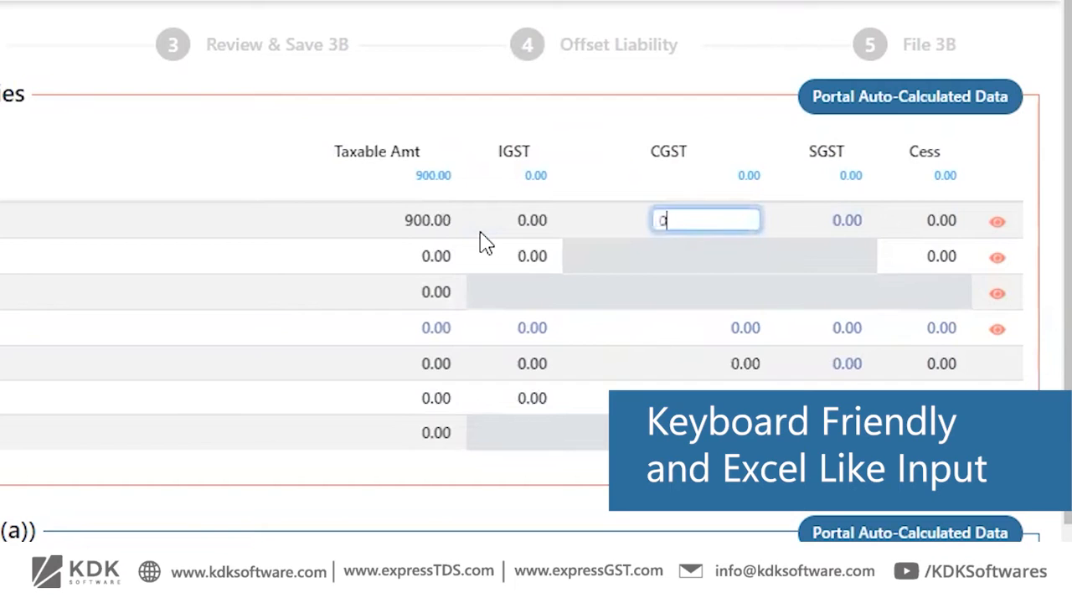
{"action": "key", "text": "Tab"}
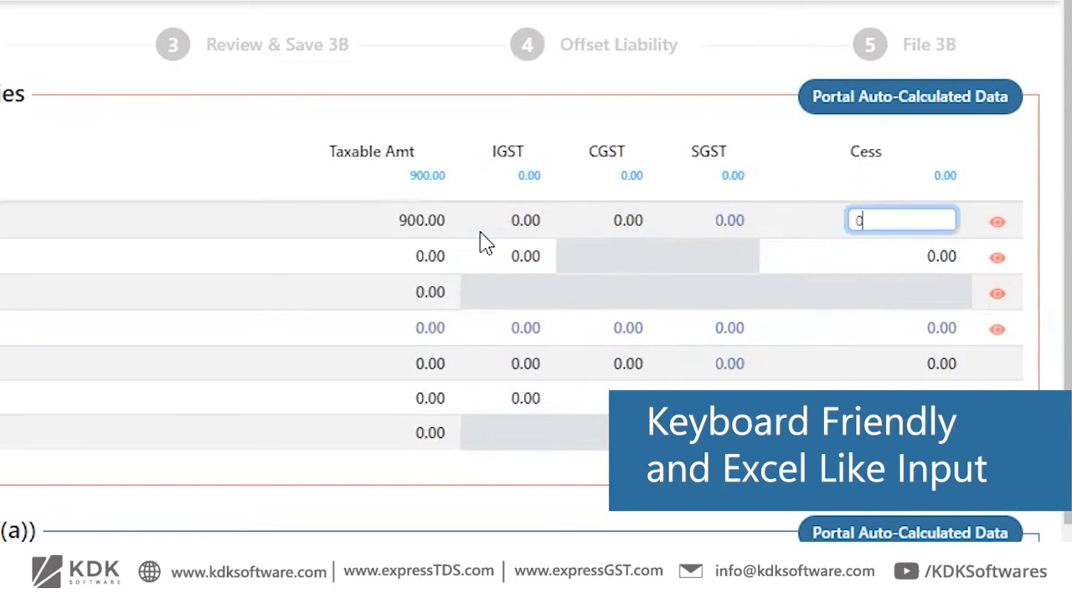
Step: Open the GSTR 1 breakdown of 3.1 (a), show it rate wise and expand the B2B rates
{"action": "left_click", "coordinate": [998, 224]}
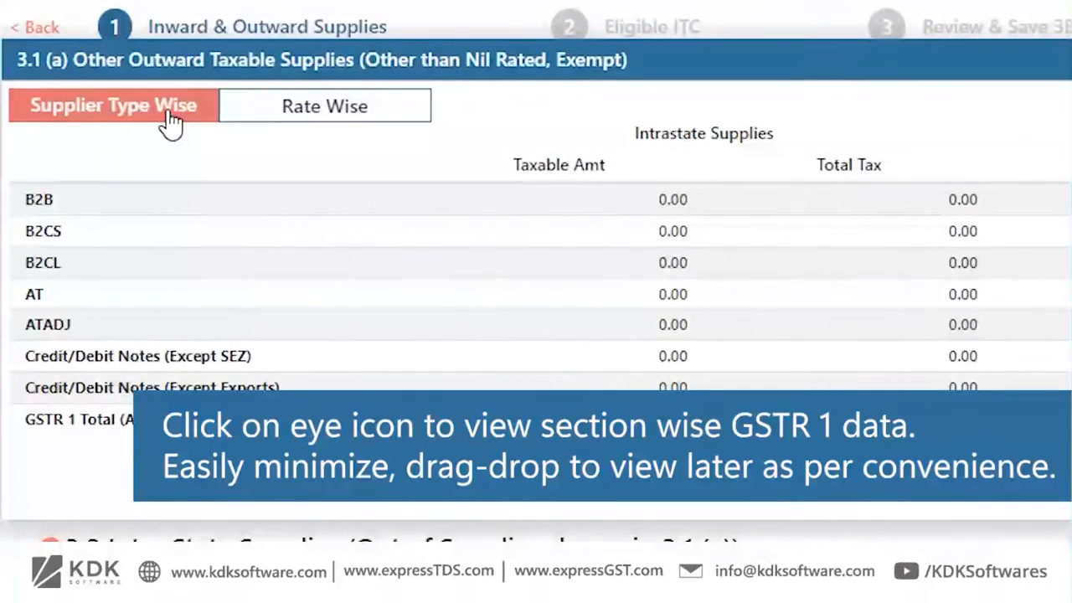
{"action": "left_click", "coordinate": [339, 116]}
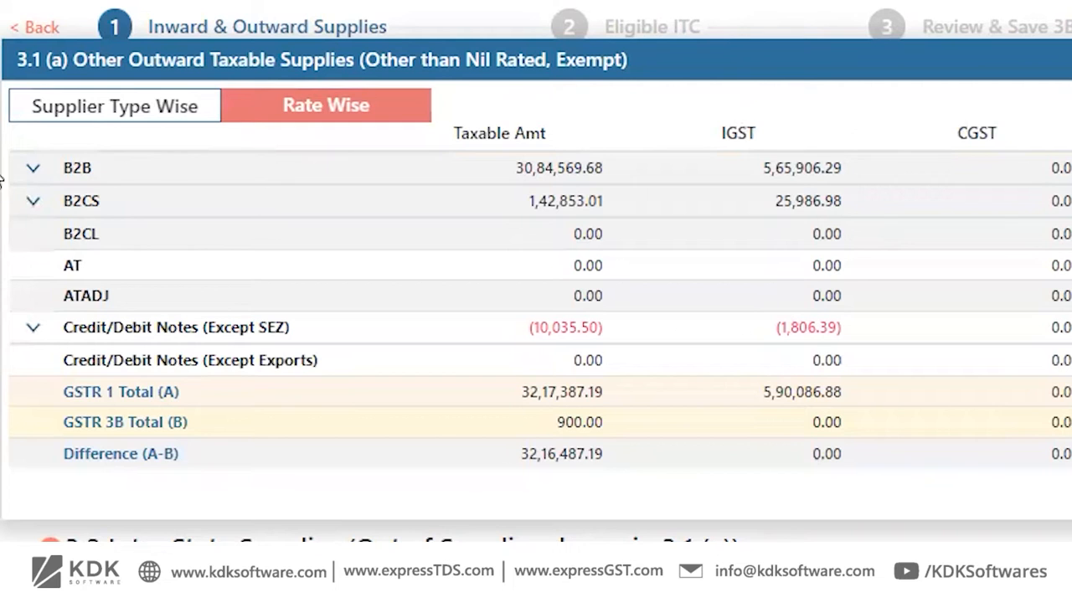
{"action": "left_click", "coordinate": [32, 171]}
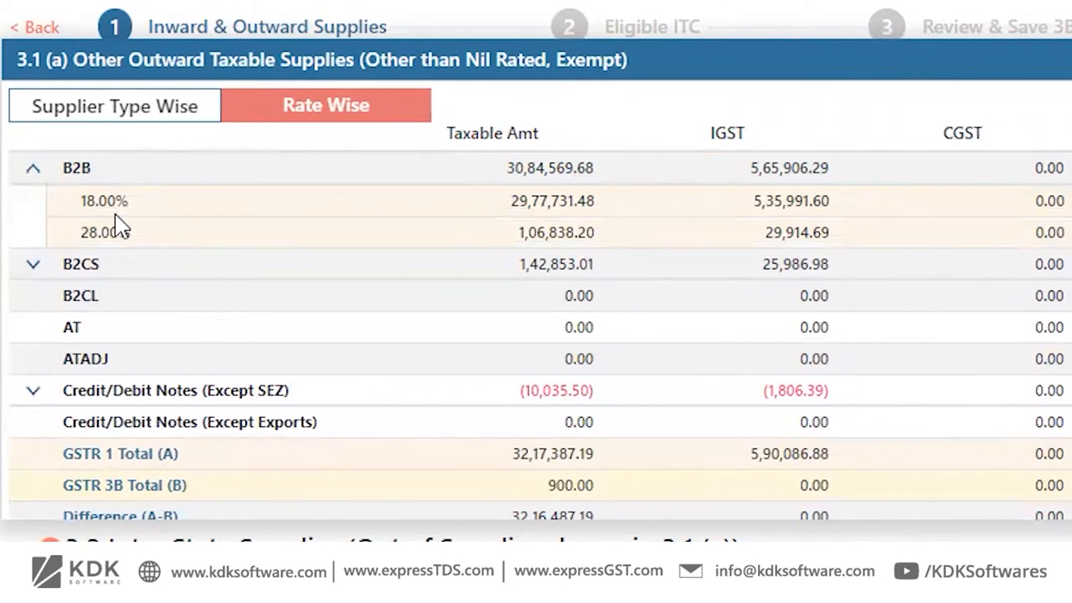
Step: Compare the GSTR 1 Total, GSTR 3B Total and Difference rows in the rate-wise 3.1 (a) breakdown
{"action": "scroll", "coordinate": [167, 331], "scroll_direction": "down", "scroll_amount": 1}
{"action": "left_click_drag", "start_coordinate": [75, 437], "coordinate": [163, 434]}
{"action": "left_click_drag", "start_coordinate": [84, 470], "coordinate": [159, 469]}
{"action": "left_click_drag", "start_coordinate": [93, 500], "coordinate": [185, 515]}
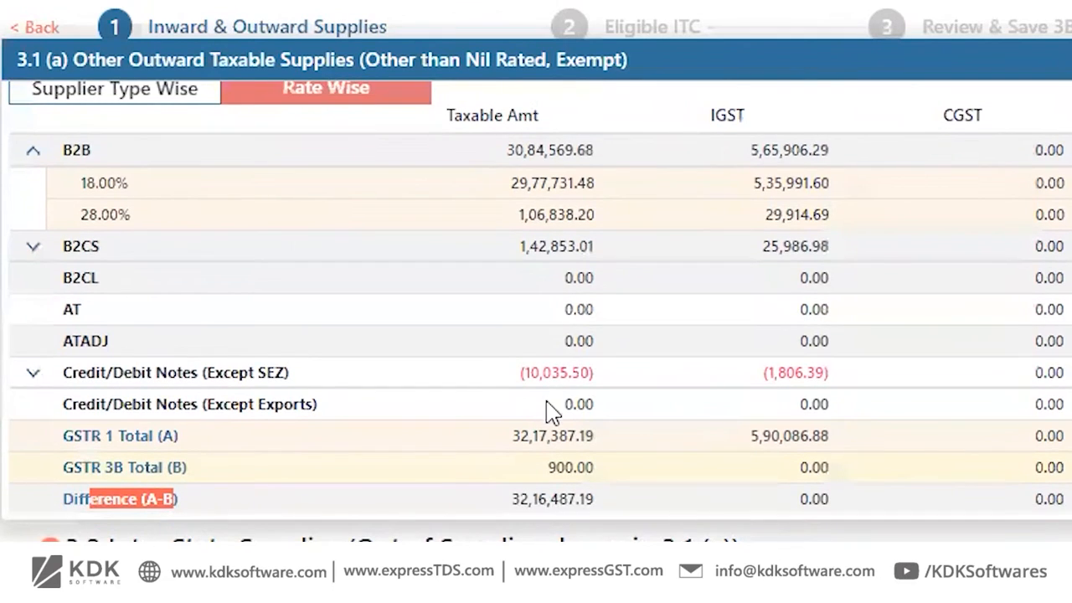
{"action": "scroll", "coordinate": [438, 376], "scroll_direction": "up", "scroll_amount": 1}
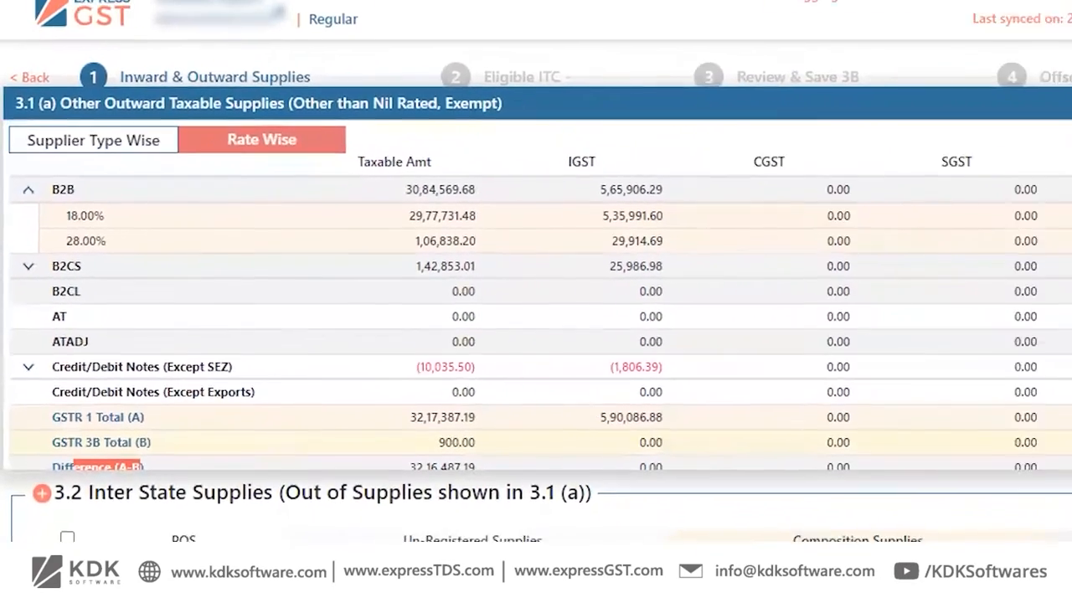
{"action": "left_click_drag", "start_coordinate": [915, 360], "coordinate": [915, 371]}
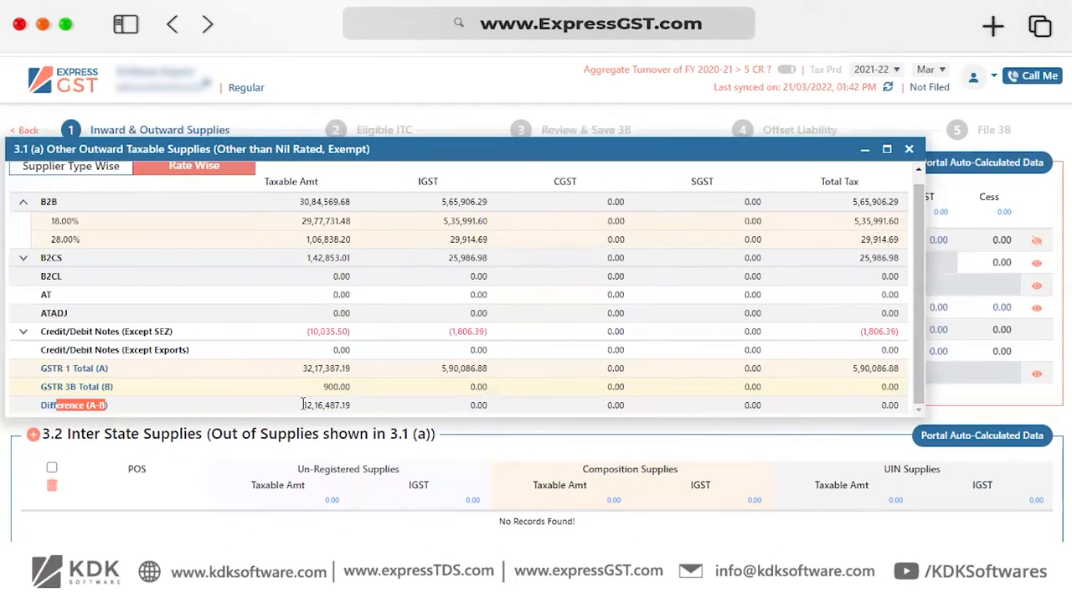
{"action": "scroll", "coordinate": [250, 371], "scroll_direction": "up", "scroll_amount": 1}
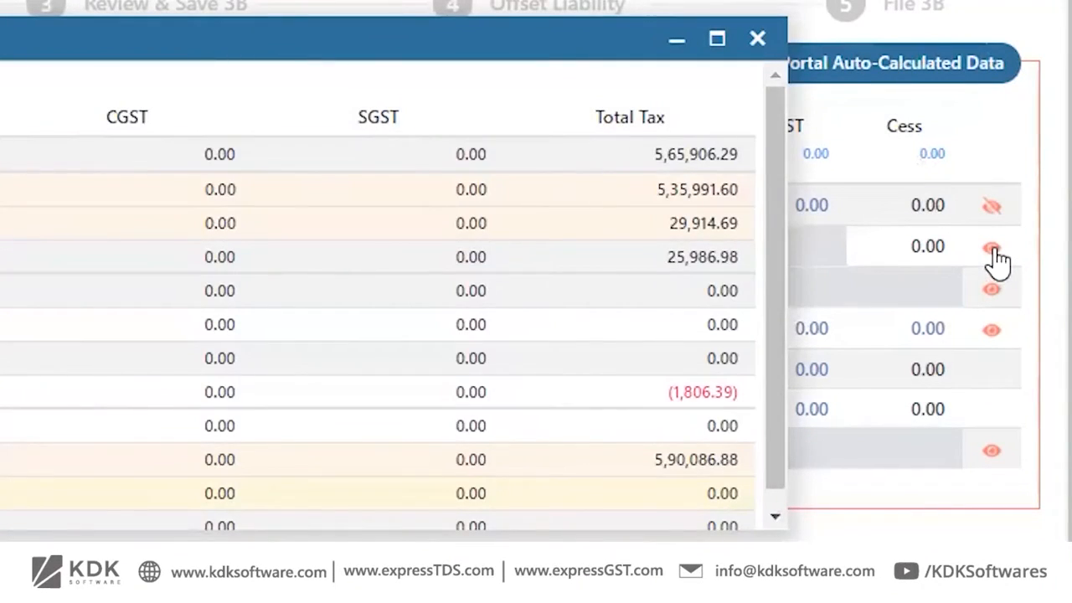
Step: Open the breakdowns of 3.1 (b) Zero Rated and 3.1 (c) Nil Rated, Exempted supplies and review their rows and totals
{"action": "left_click", "coordinate": [993, 249]}
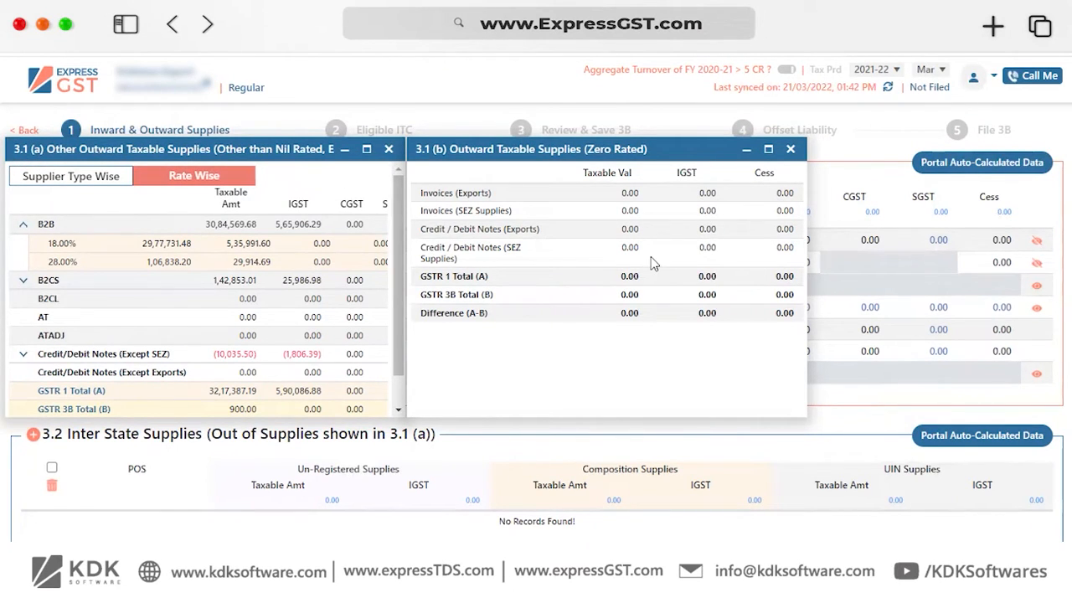
{"action": "left_click_drag", "start_coordinate": [808, 282], "coordinate": [842, 283]}
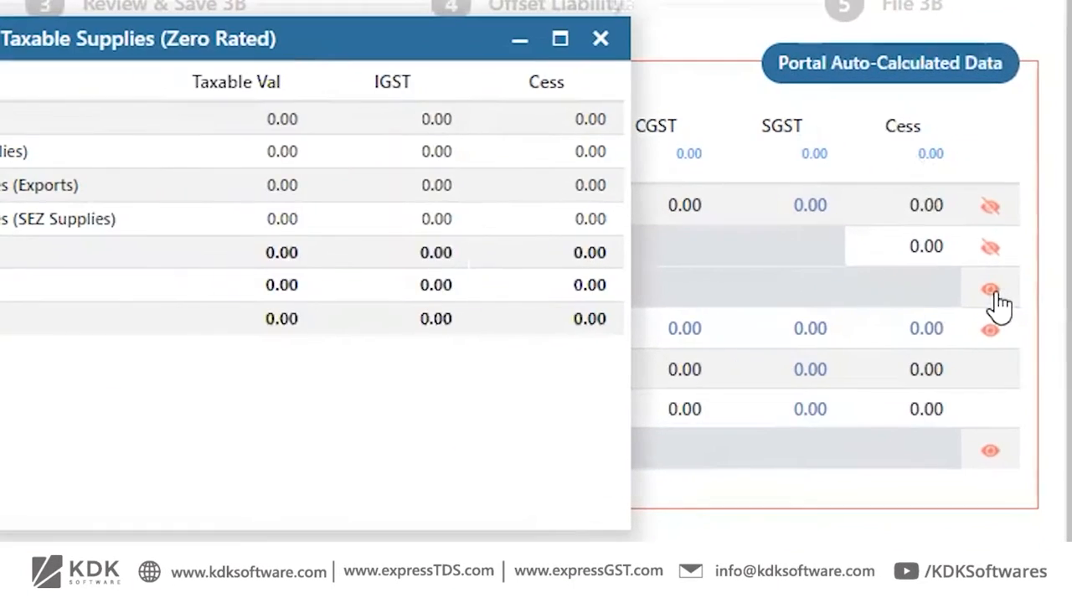
{"action": "left_click", "coordinate": [1038, 288]}
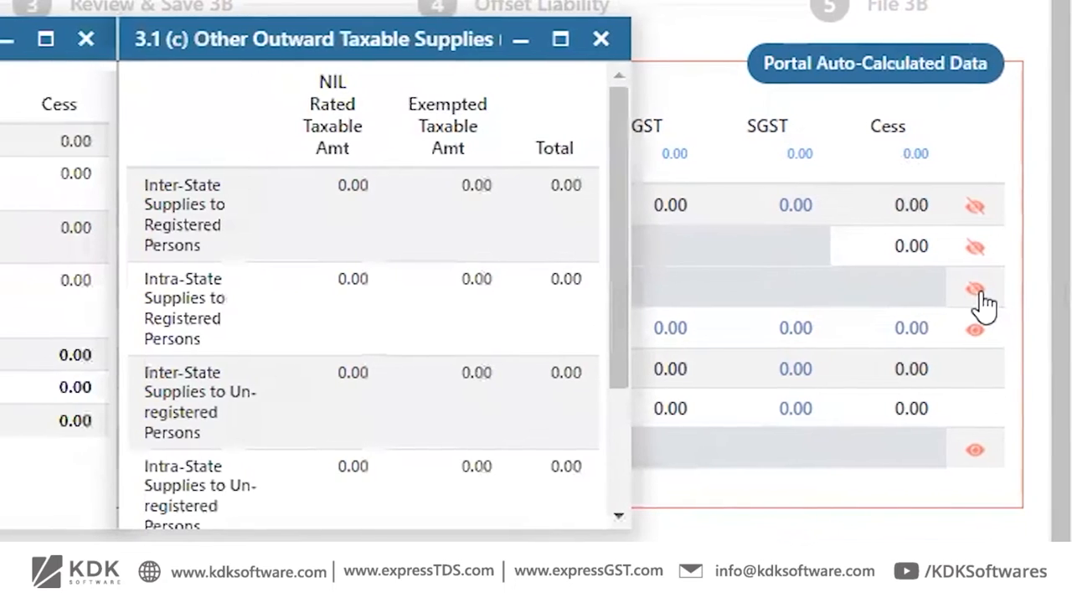
{"action": "scroll", "coordinate": [348, 285], "scroll_direction": "down", "scroll_amount": 3}
{"action": "scroll", "coordinate": [334, 285], "scroll_direction": "down", "scroll_amount": 1}
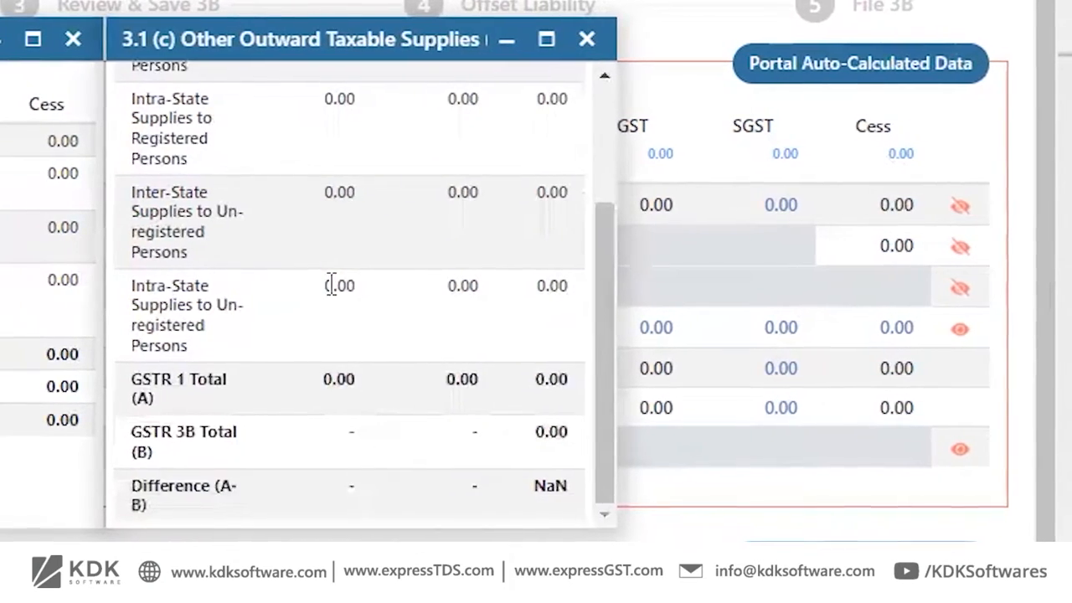
Step: Review the tax columns of the Inward Supplies (Liable to Reverse Charge) breakdown, and minimize it along with the 3.1 (b) and (c) breakdowns
{"action": "left_click", "coordinate": [950, 331]}
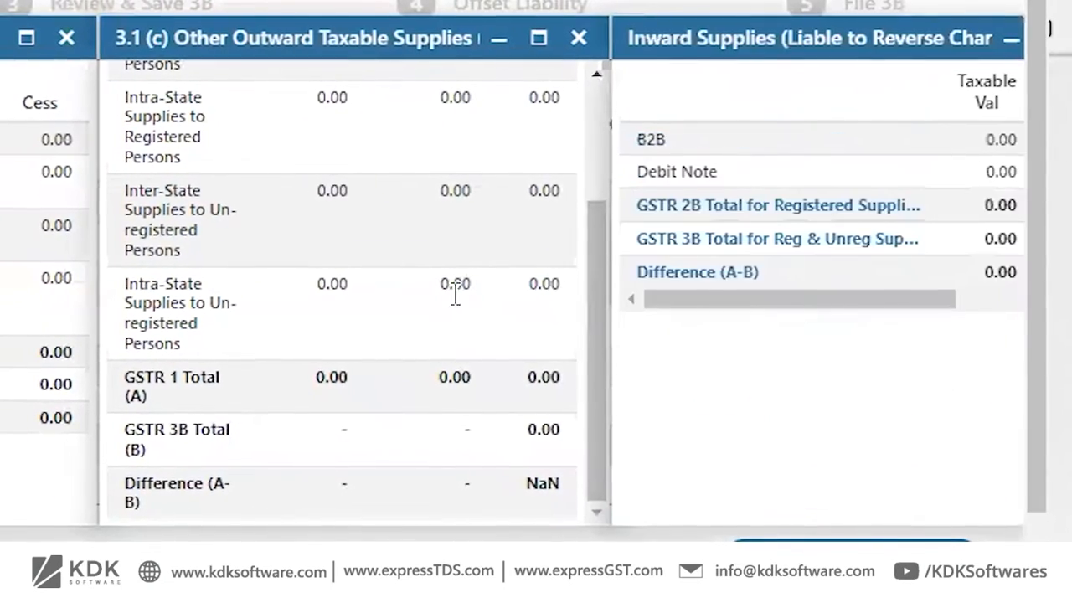
{"action": "scroll", "coordinate": [502, 309], "scroll_direction": "up", "scroll_amount": 3}
{"action": "left_click_drag", "start_coordinate": [774, 52], "coordinate": [661, 58]}
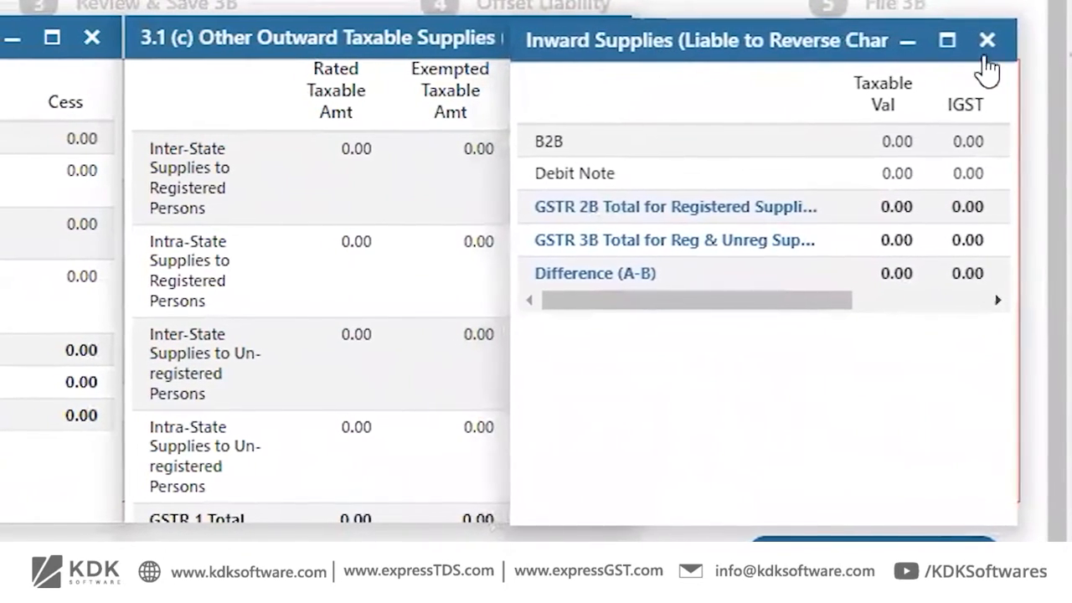
{"action": "left_click_drag", "start_coordinate": [691, 305], "coordinate": [898, 314]}
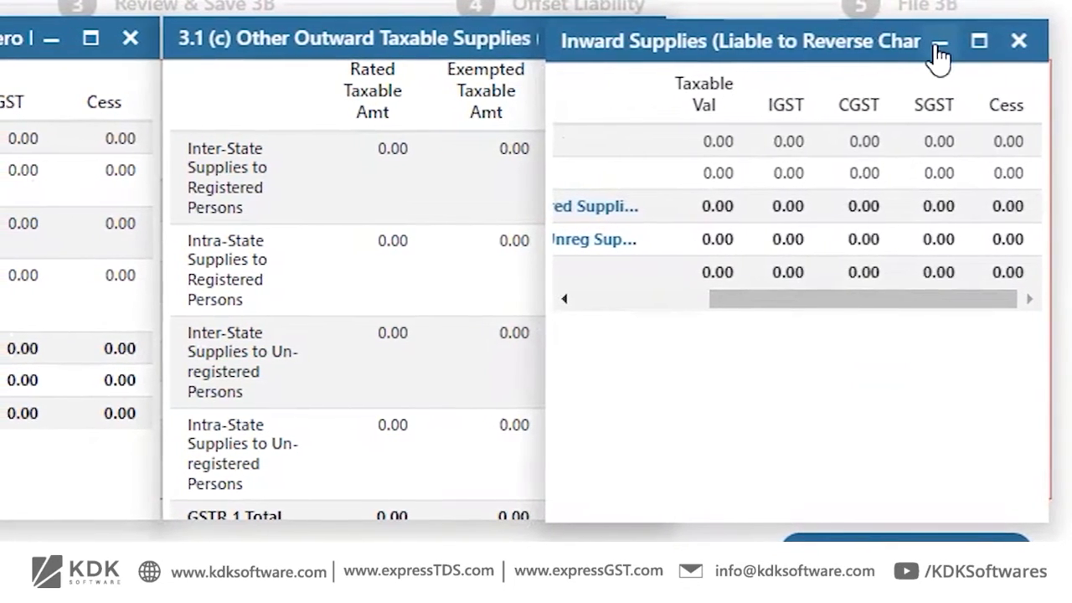
{"action": "left_click", "coordinate": [936, 41]}
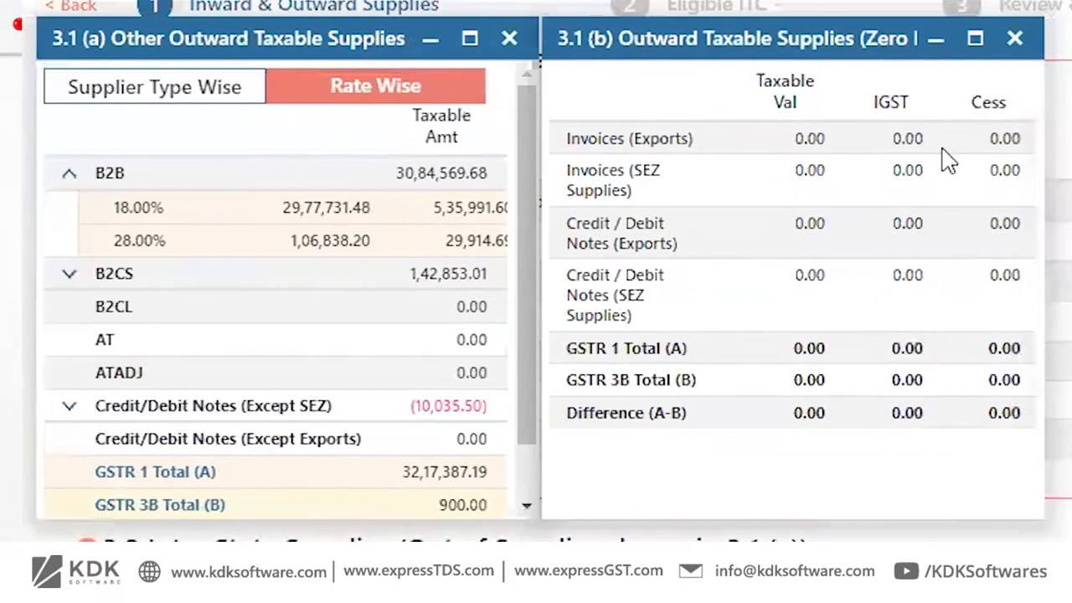
{"action": "left_click", "coordinate": [935, 38]}
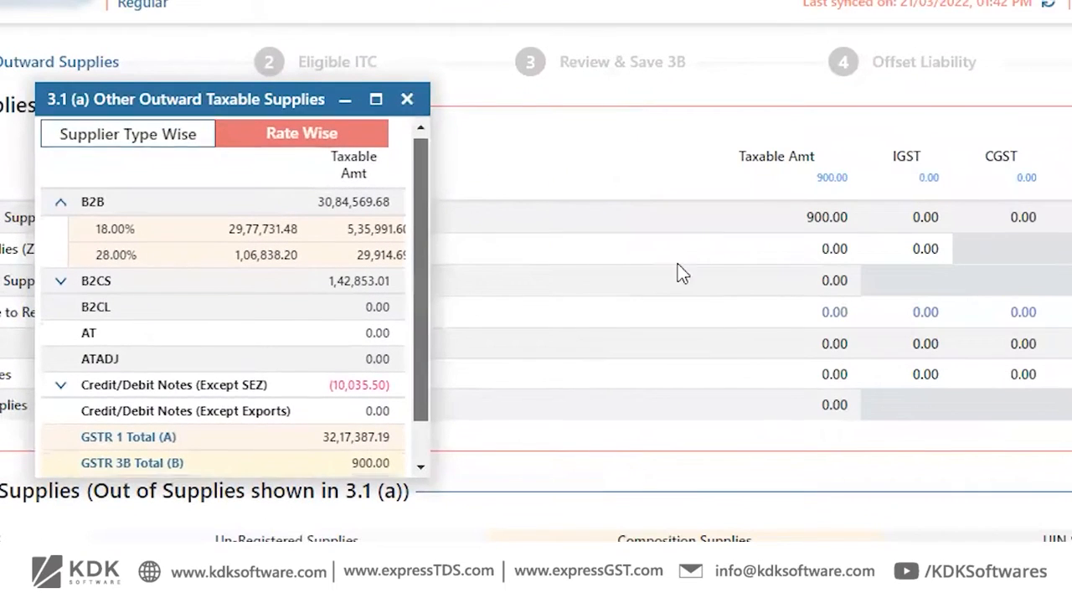
Step: Widen the 3.1 (a) breakdown window to view it supplier type wise, and minimize it
{"action": "left_click_drag", "start_coordinate": [429, 261], "coordinate": [1070, 302]}
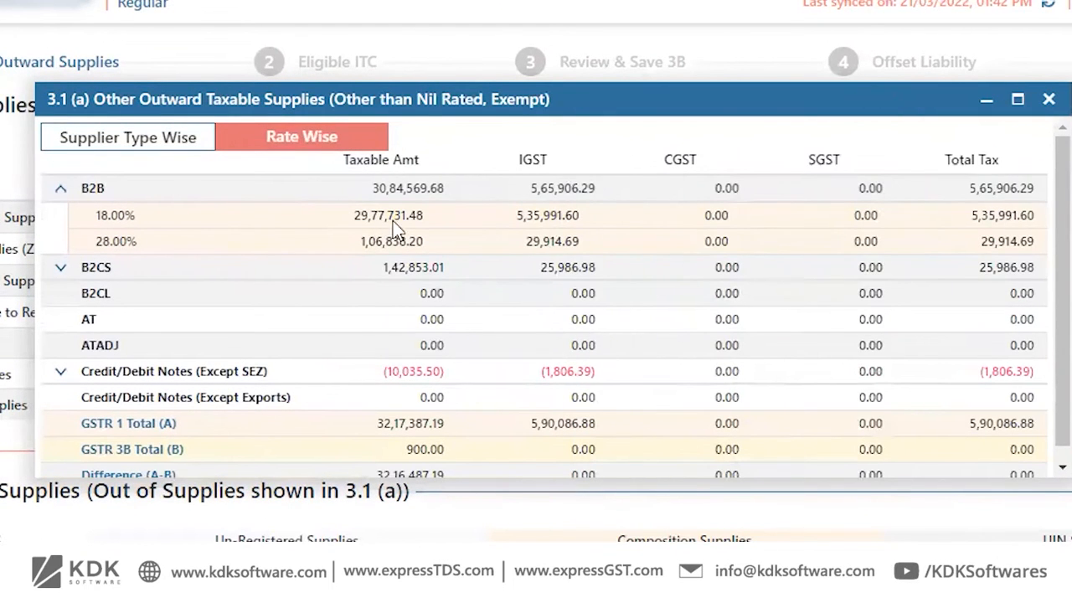
{"action": "left_click", "coordinate": [172, 159]}
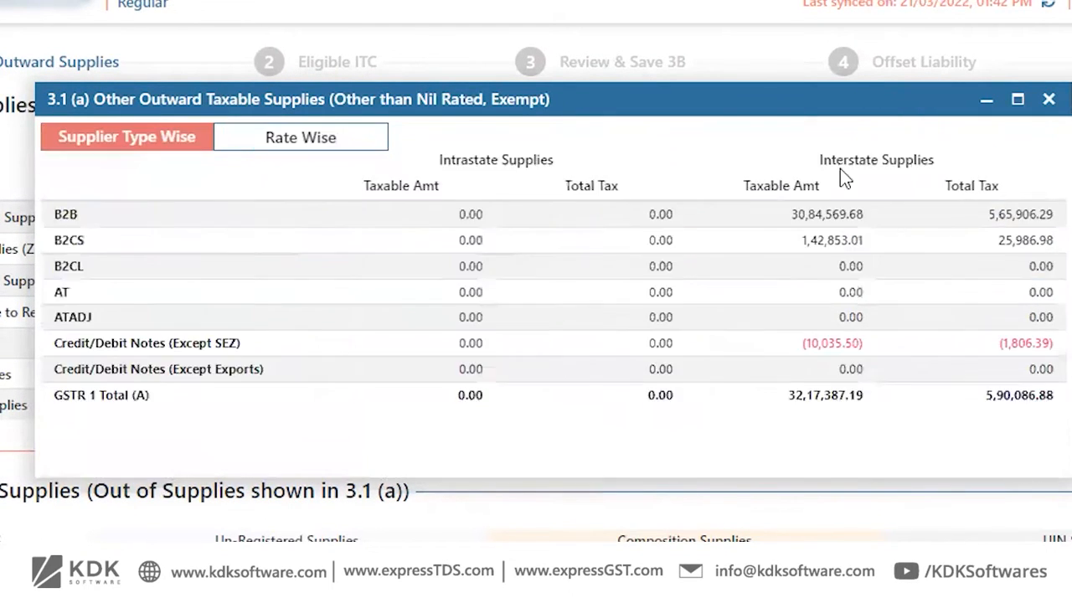
{"action": "left_click", "coordinate": [987, 102]}
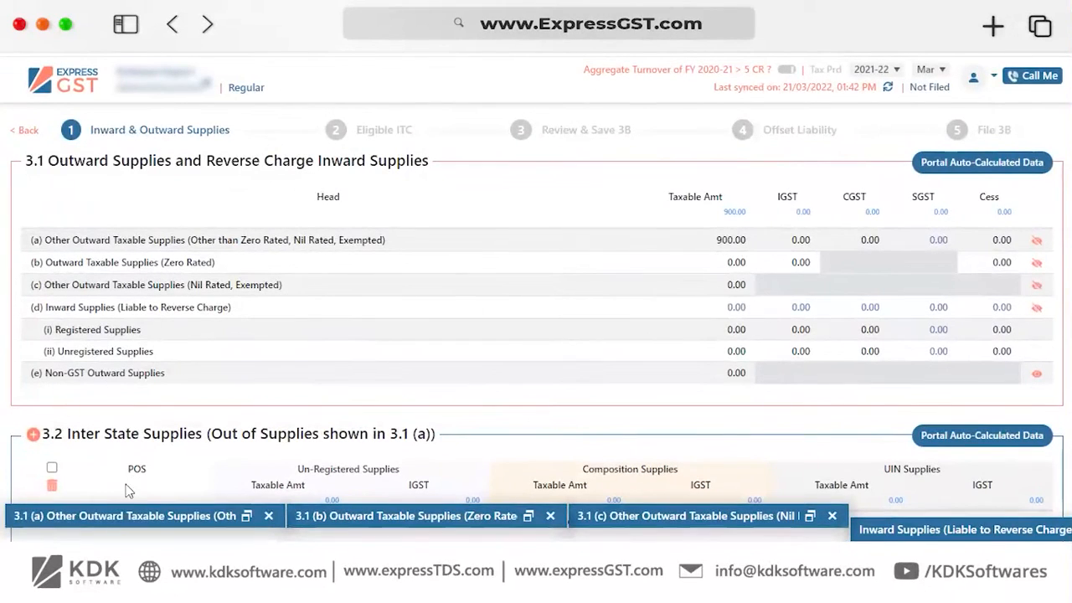
Step: Close all four minimized breakdown windows for section 3.1
{"action": "left_click", "coordinate": [268, 516]}
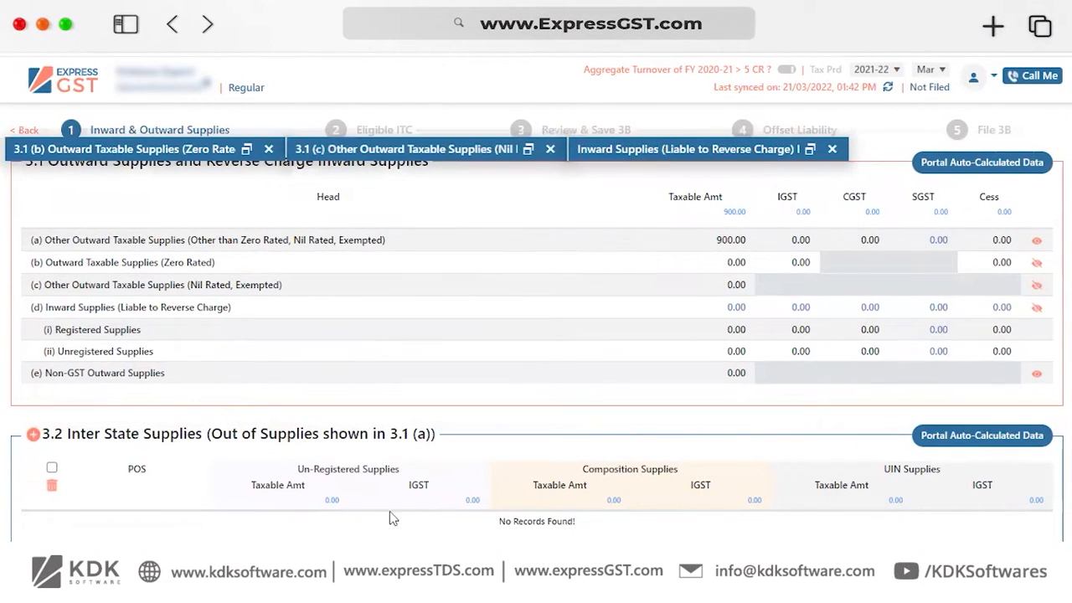
{"action": "left_click", "coordinate": [268, 149]}
{"action": "left_click", "coordinate": [389, 149]}
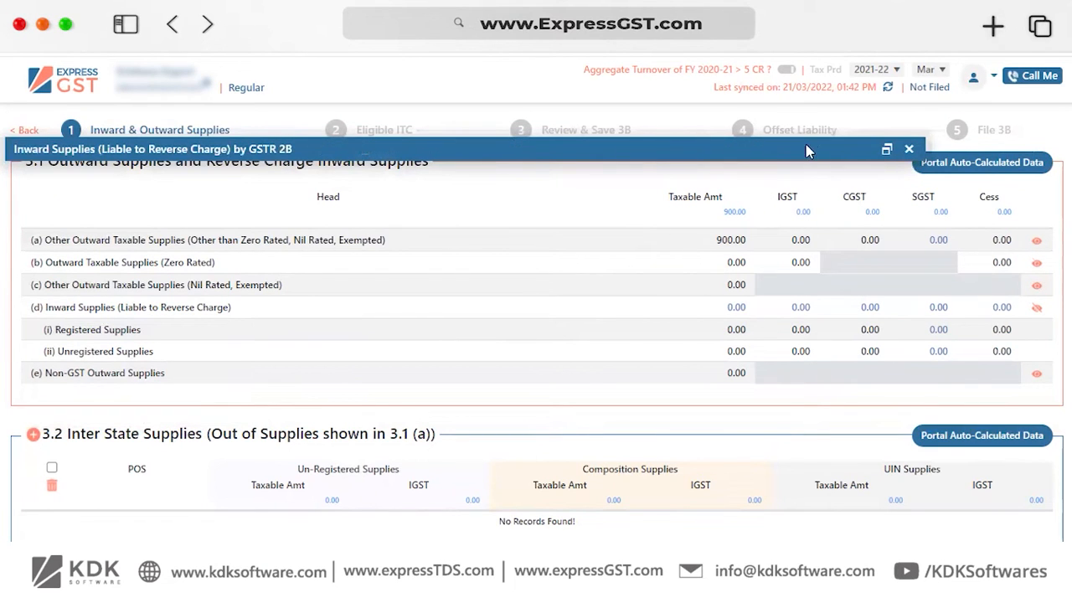
{"action": "left_click", "coordinate": [905, 150]}
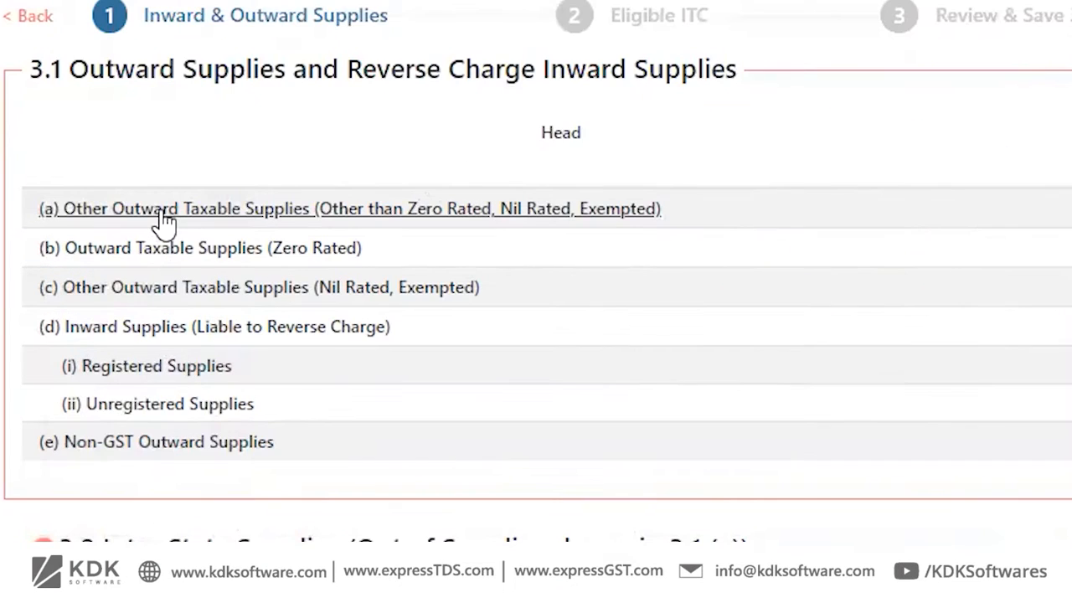
Step: Read the data-entry guidance for heads (a) and (c) of section 3.1
{"action": "mouse_move", "coordinate": [165, 222]}
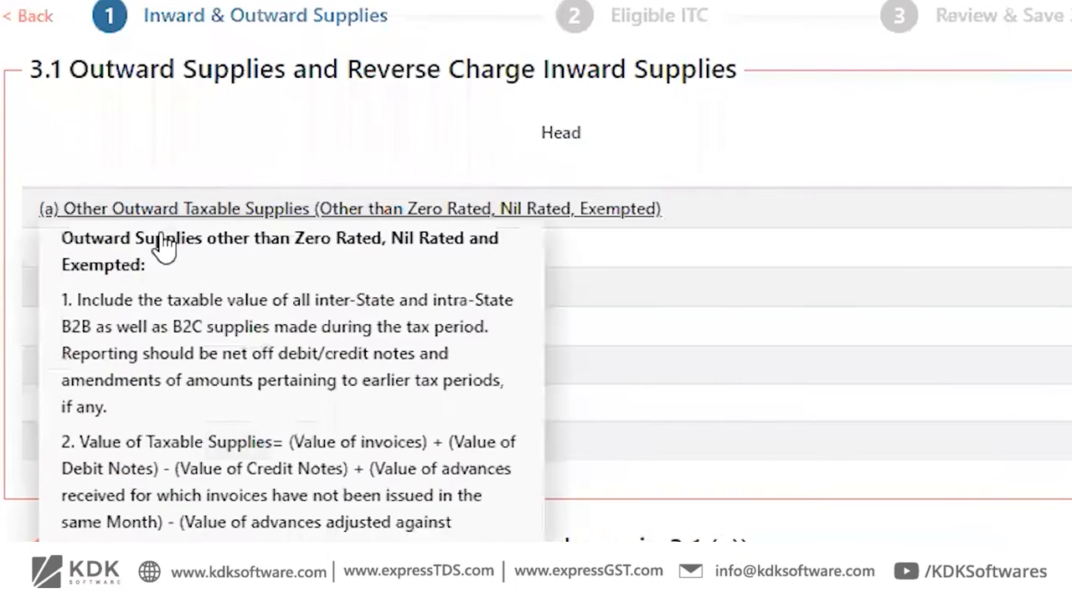
{"action": "scroll", "coordinate": [148, 335], "scroll_direction": "down", "scroll_amount": 3}
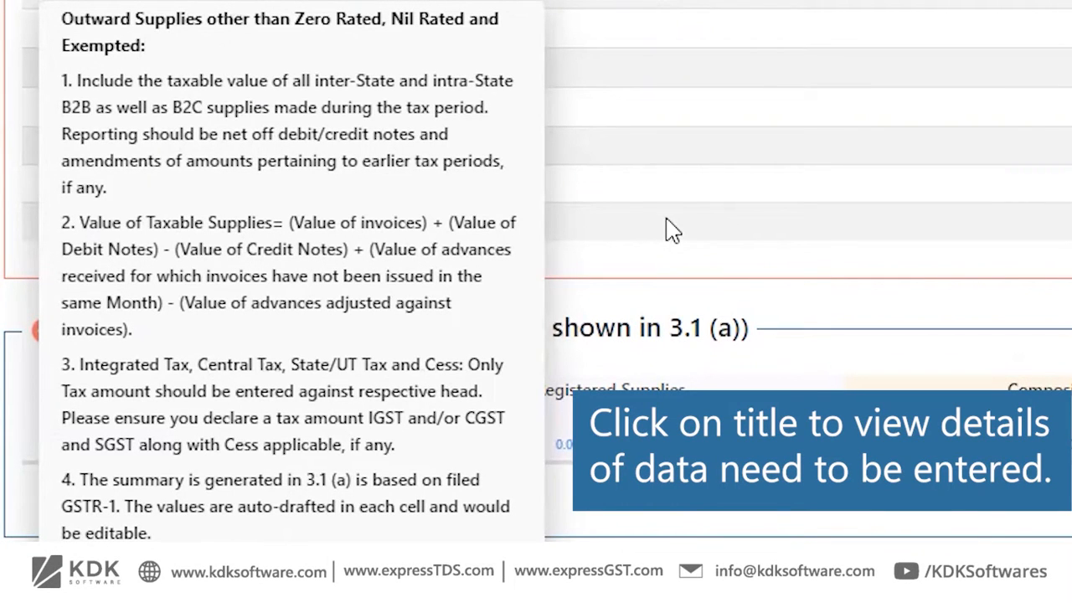
{"action": "left_click", "coordinate": [665, 230]}
{"action": "left_click", "coordinate": [159, 79]}
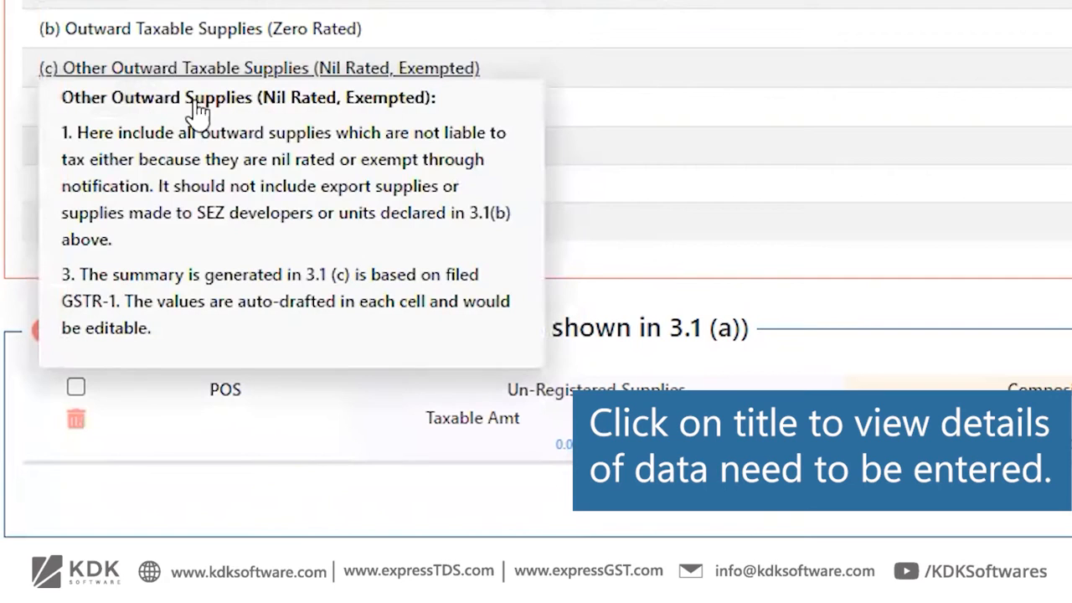
Step: Close the guidance for head (c) and examine section 3.2 Inter State Supplies alongside the heads of section 3.1
{"action": "left_click", "coordinate": [886, 238]}
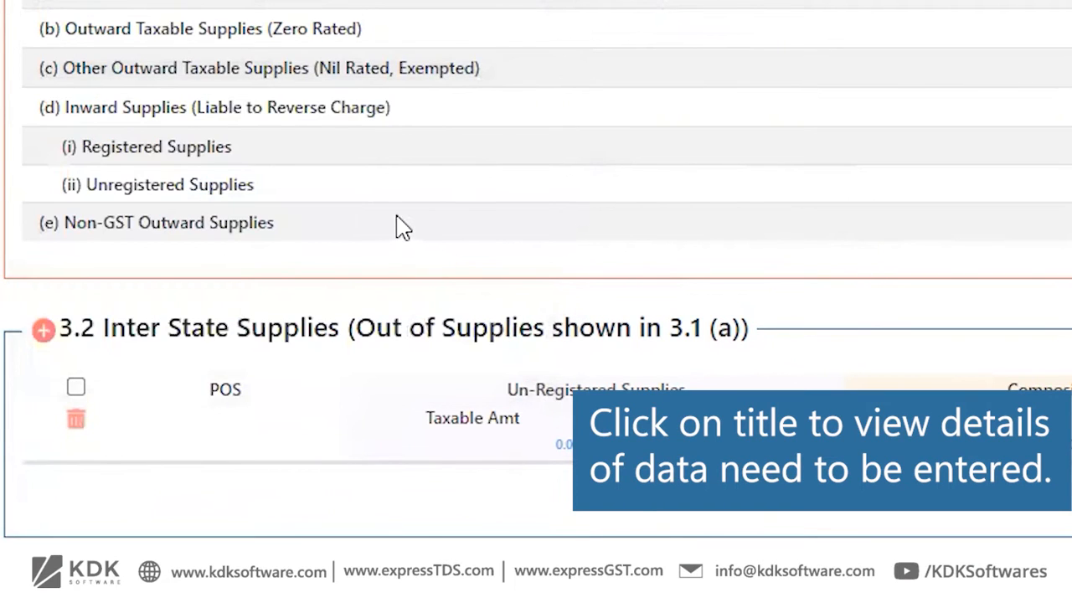
{"action": "scroll", "coordinate": [400, 227], "scroll_direction": "up", "scroll_amount": 3}
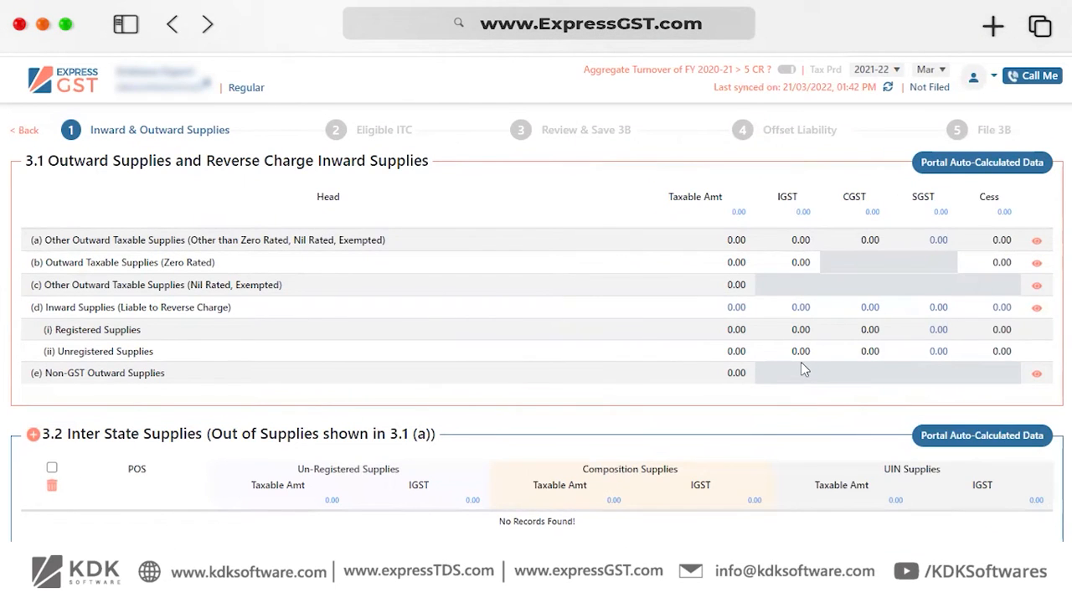
{"action": "scroll", "coordinate": [142, 217], "scroll_direction": "down", "scroll_amount": 1}
{"action": "scroll", "coordinate": [130, 214], "scroll_direction": "down", "scroll_amount": 1}
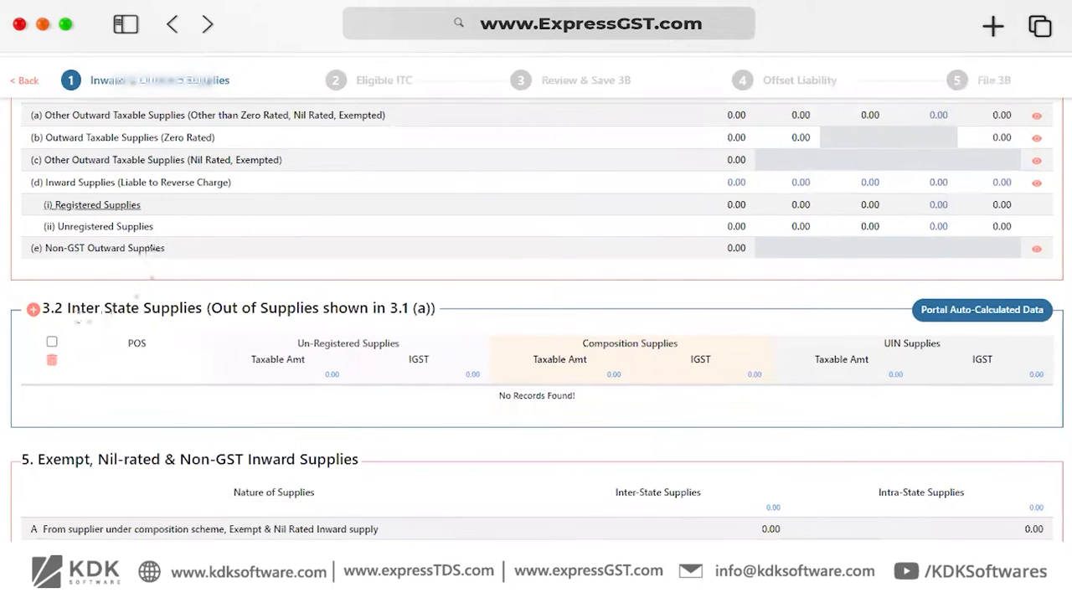
{"action": "left_click_drag", "start_coordinate": [67, 308], "coordinate": [122, 310]}
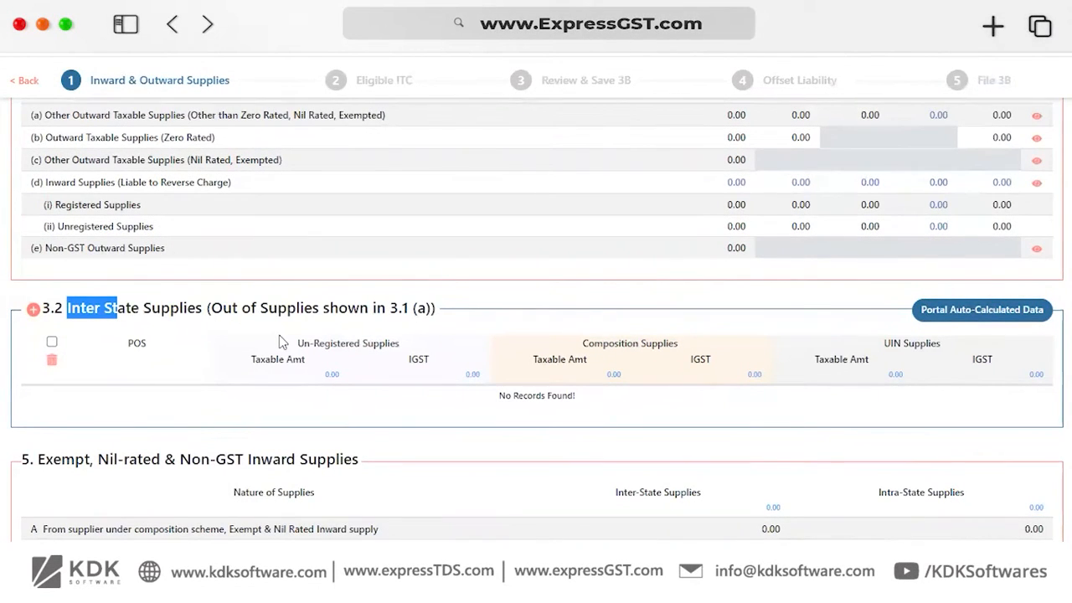
{"action": "scroll", "coordinate": [335, 259], "scroll_direction": "up", "scroll_amount": 2}
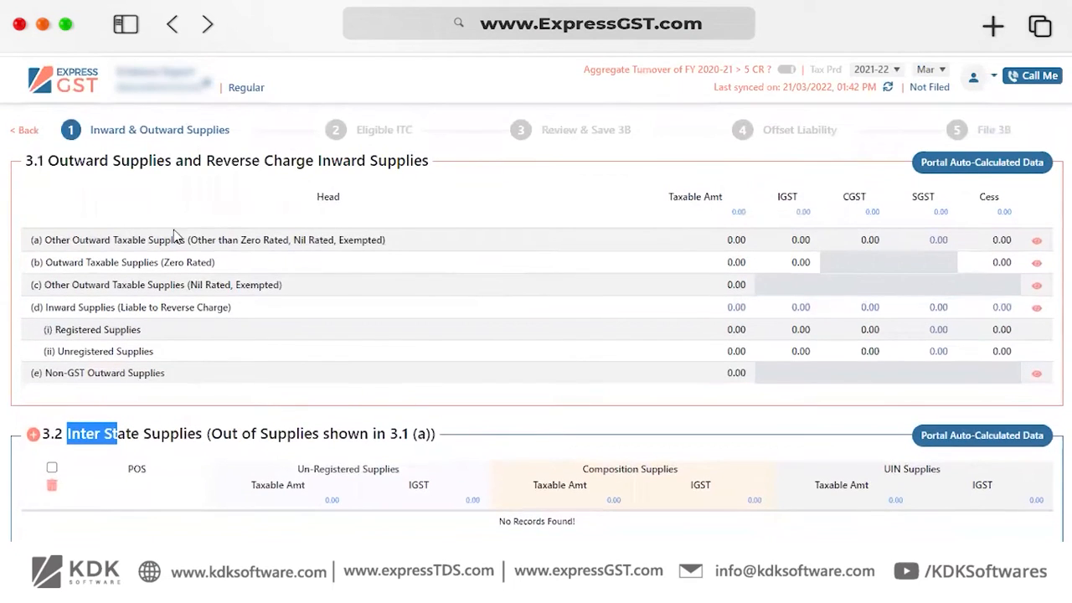
{"action": "scroll", "coordinate": [278, 260], "scroll_direction": "down", "scroll_amount": 2}
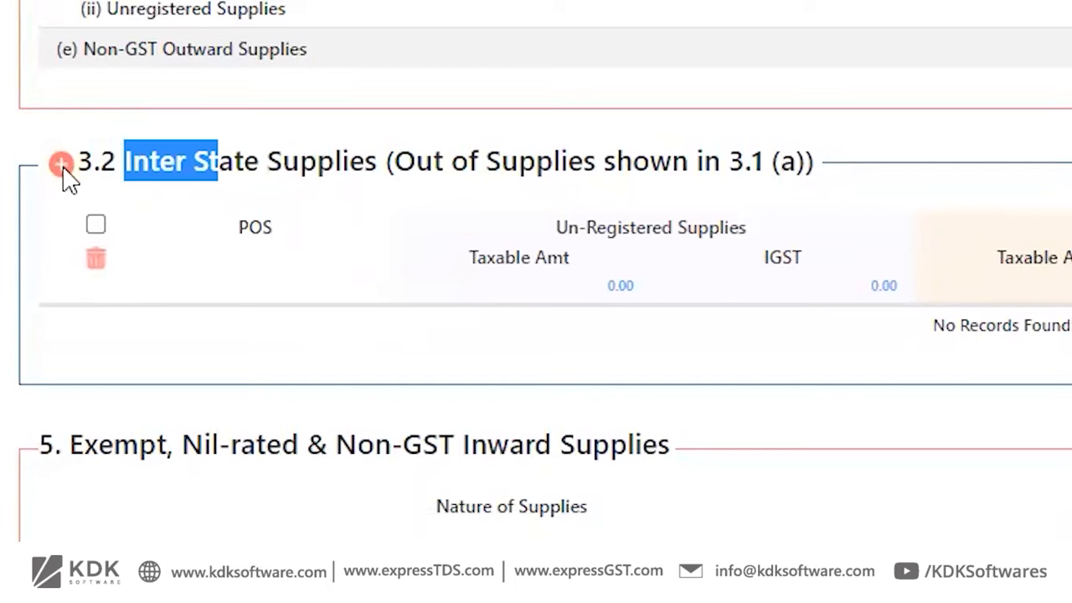
Step: Add a section 3.2 row for place of supply 01-Jammu and Kashmir with an unregistered-supplies taxable amount of 9000
{"action": "left_click", "coordinate": [61, 163]}
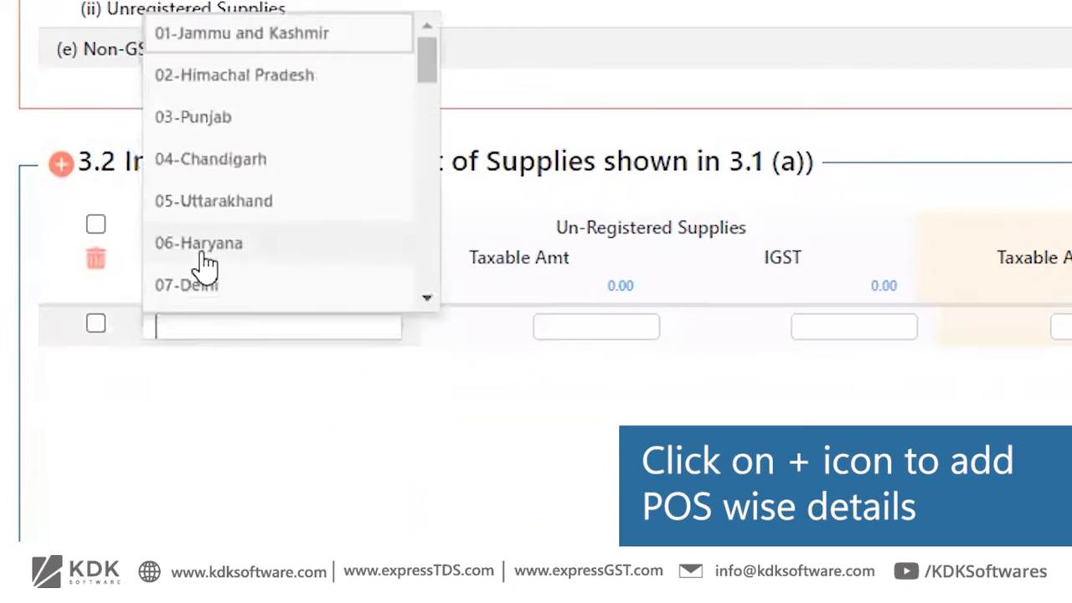
{"action": "key", "text": "Down"}
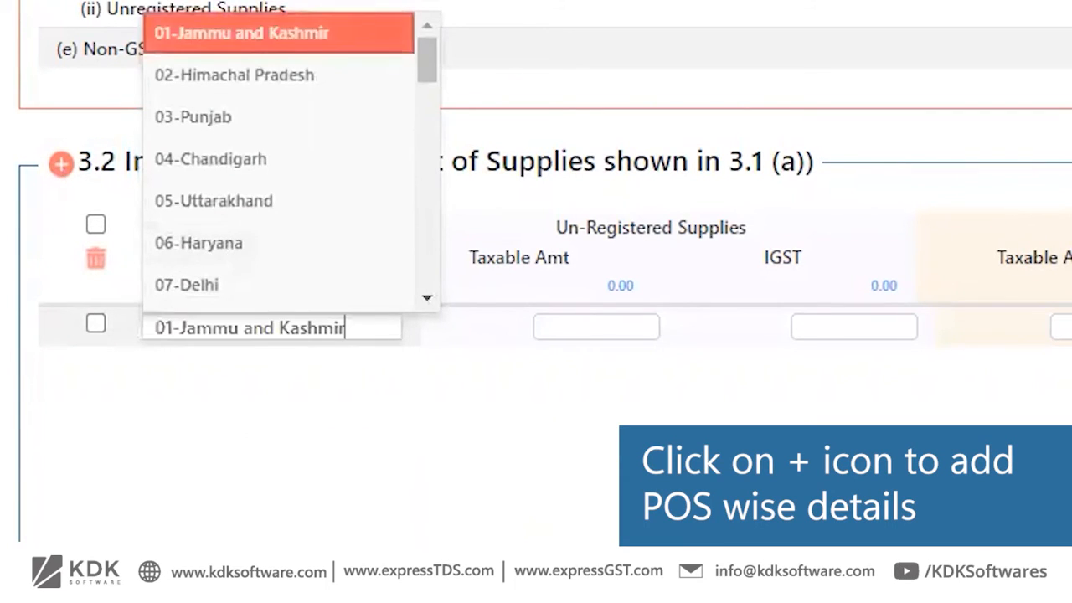
{"action": "key", "text": "Tab"}
{"action": "type", "text": "9000"}
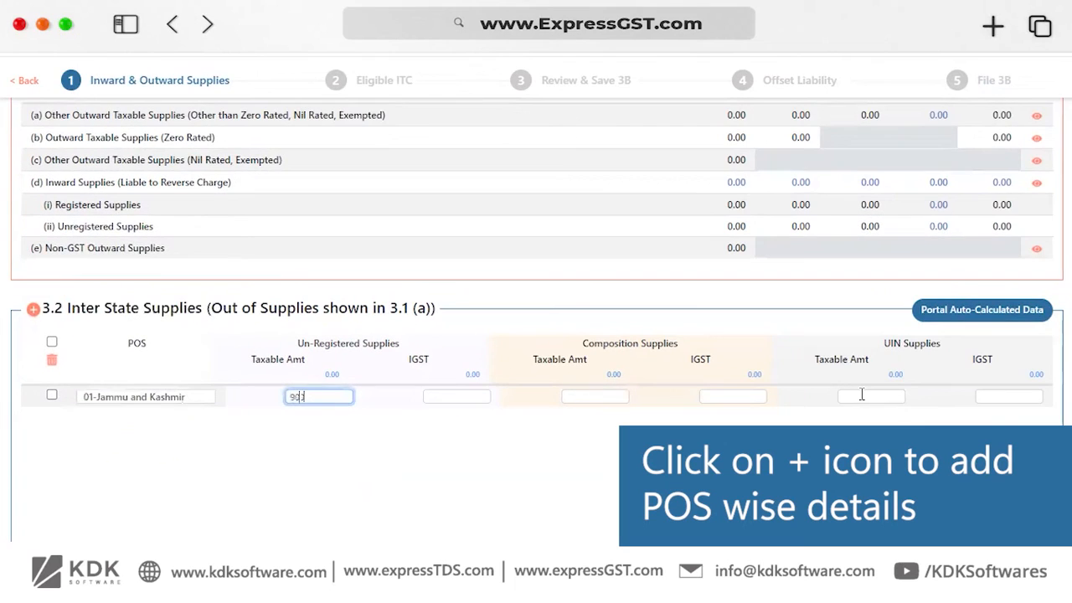
{"action": "key", "text": "Tab"}
{"action": "key", "text": "Tab"}
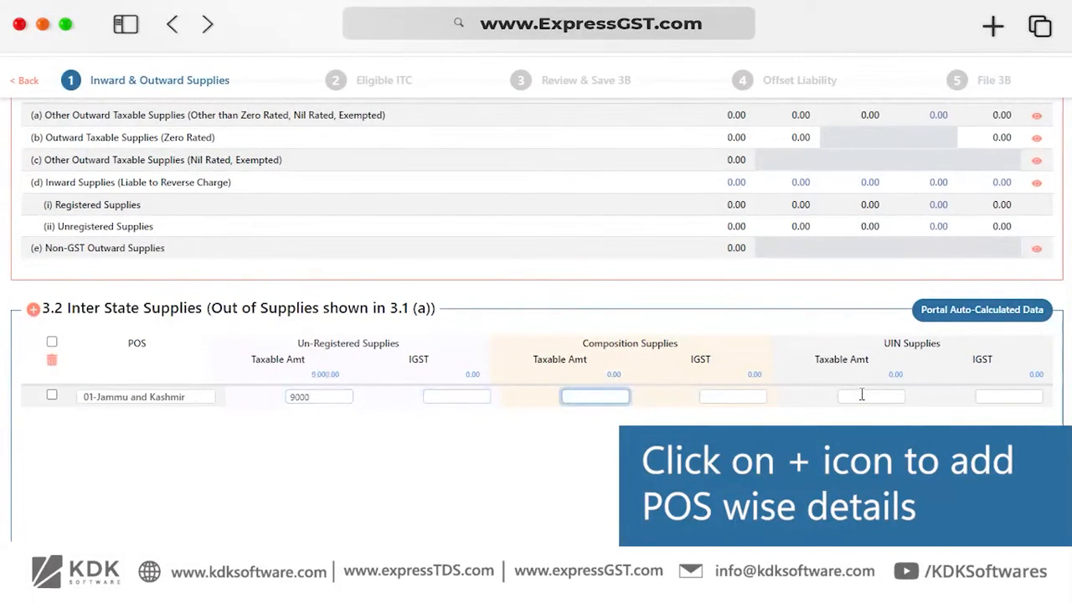
Step: Try entering 90 as the unregistered-supplies IGST in the Jammu and Kashmir row
{"action": "key", "text": "shift+Tab"}
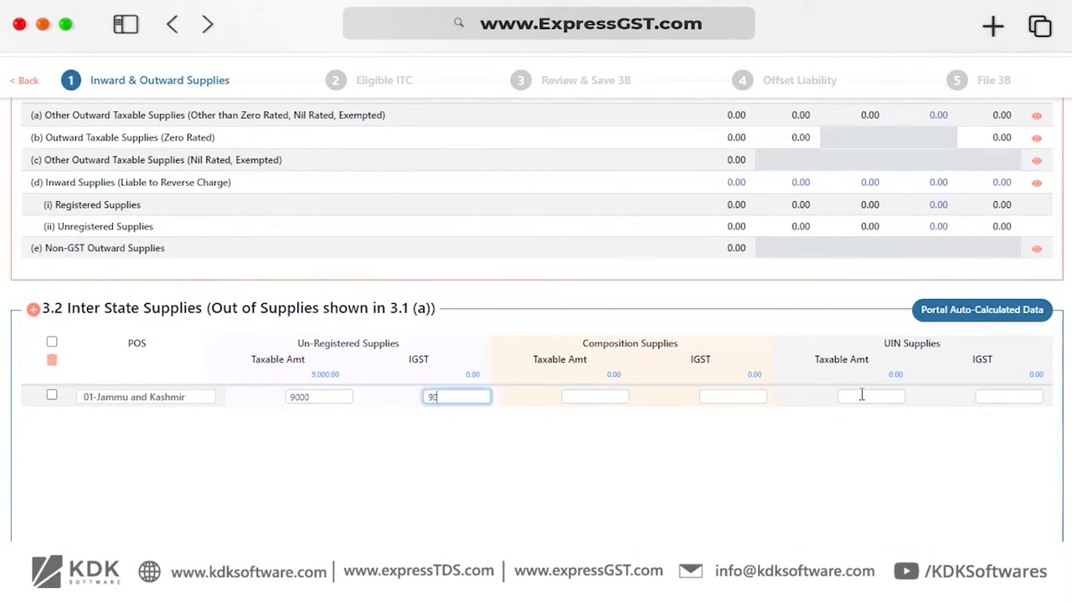
{"action": "type", "text": "90"}
{"action": "key", "text": "Tab"}
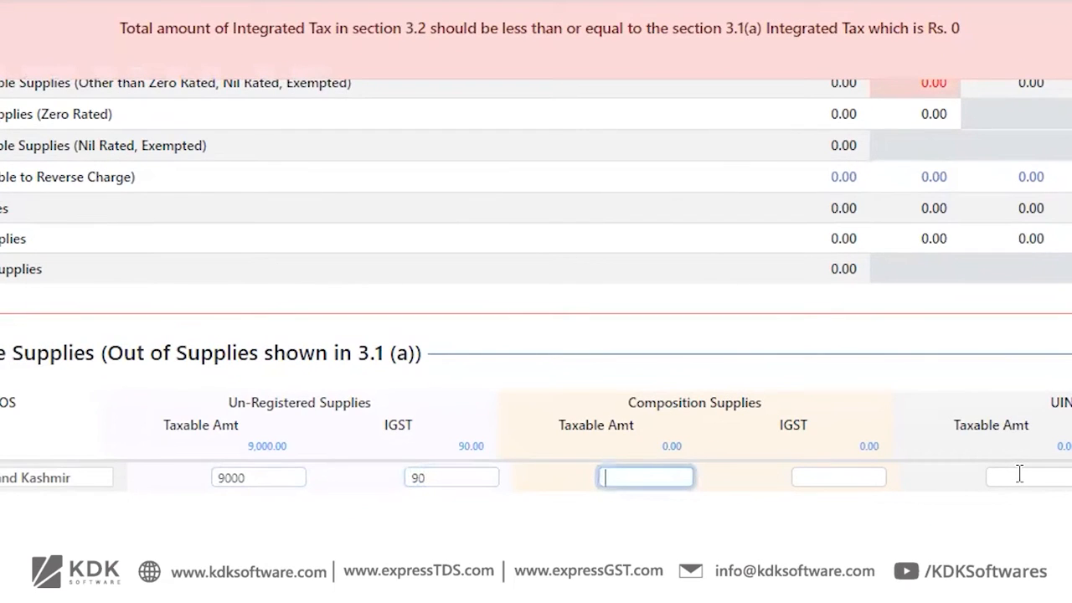
{"action": "left_click_drag", "start_coordinate": [564, 28], "coordinate": [949, 42]}
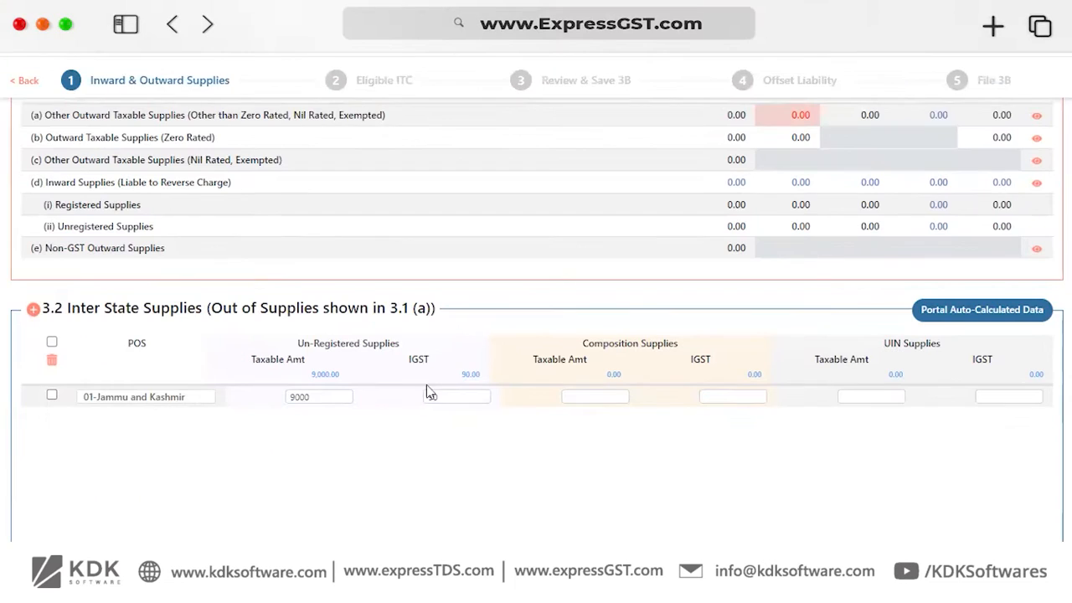
Step: Set the unregistered-supplies IGST of the Jammu and Kashmir row to 0 and finish the row without composition or UIN amounts
{"action": "double_click", "coordinate": [432, 397]}
{"action": "key", "text": "Tab"}
{"action": "key", "text": "Tab"}
{"action": "key", "text": "Tab"}
{"action": "key", "text": "Tab"}
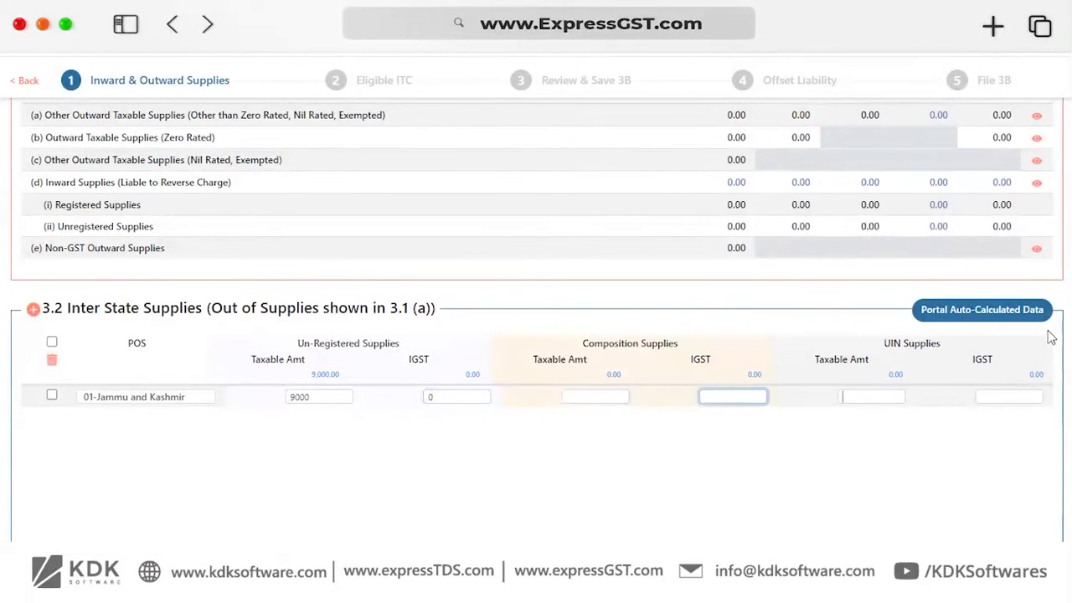
{"action": "key", "text": "Tab"}
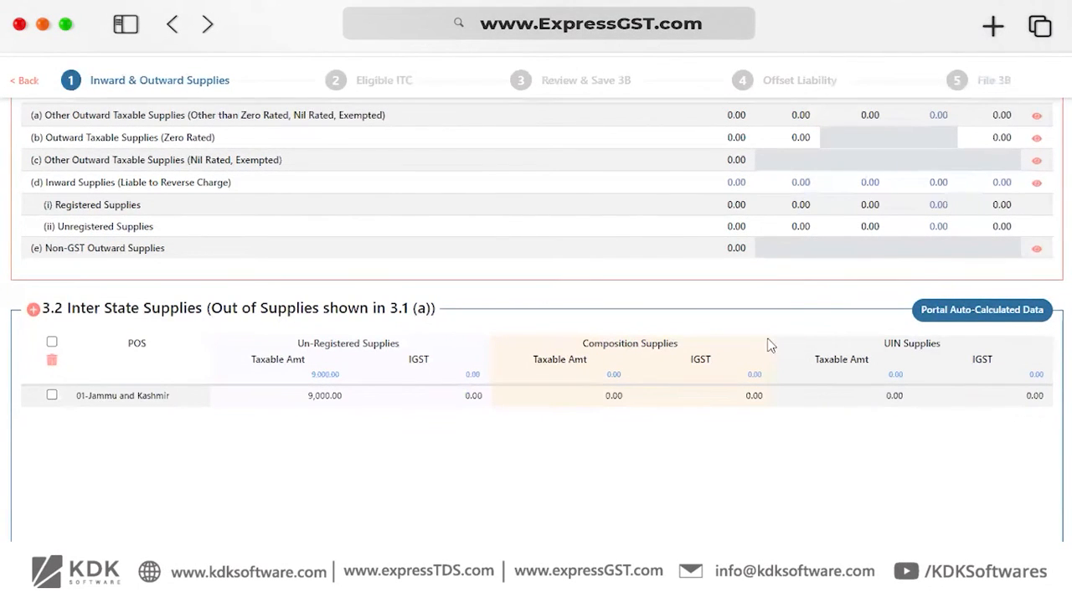
Step: Go through the inter-state and intra-state entry fields of section 5, Exempt, Nil-rated & Non-GST Inward Supplies, without entering amounts
{"action": "scroll", "coordinate": [653, 332], "scroll_direction": "down", "scroll_amount": 3}
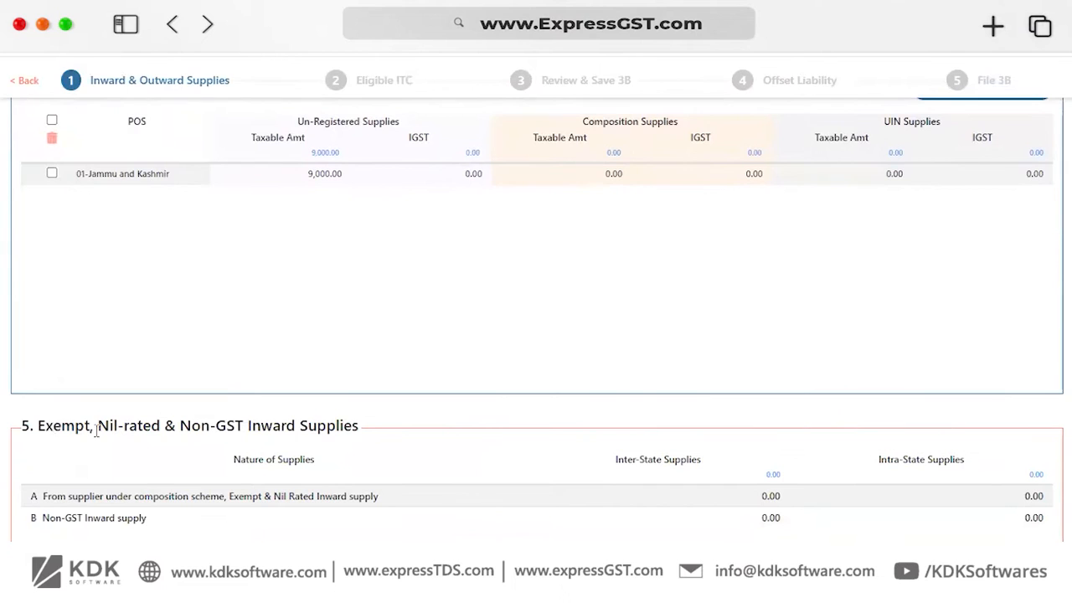
{"action": "left_click_drag", "start_coordinate": [54, 425], "coordinate": [123, 426]}
{"action": "left_click", "coordinate": [745, 501]}
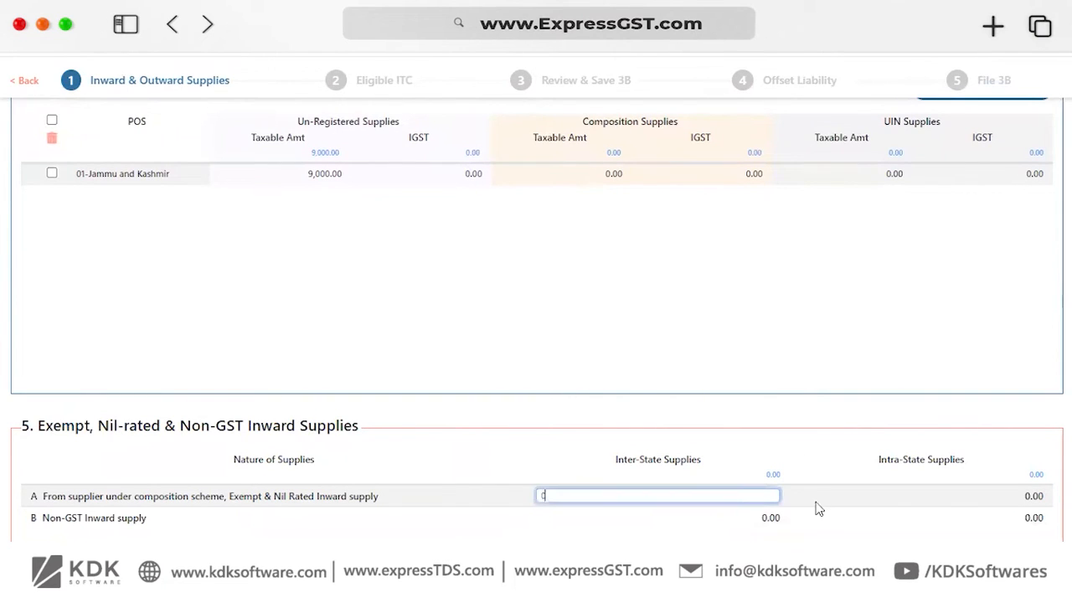
{"action": "left_click", "coordinate": [948, 496]}
{"action": "key", "text": "Tab"}
{"action": "key", "text": "Tab"}
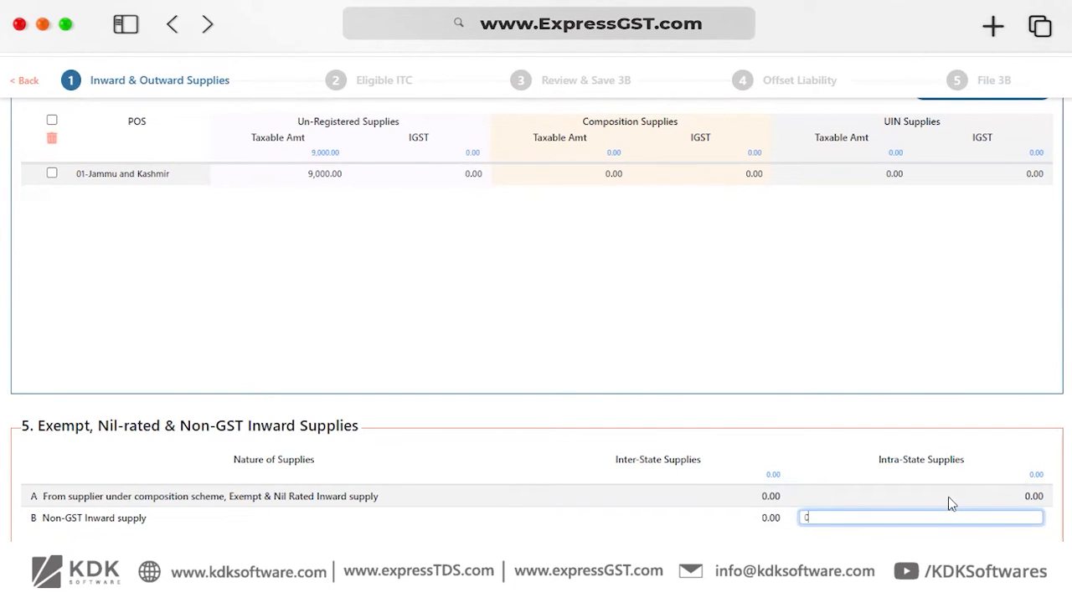
Step: Open the Eligible ITC stage and expand all heads to review their 2B data, from ITC Available to ITC Reversed
{"action": "scroll", "coordinate": [136, 332], "scroll_direction": "up", "scroll_amount": 5}
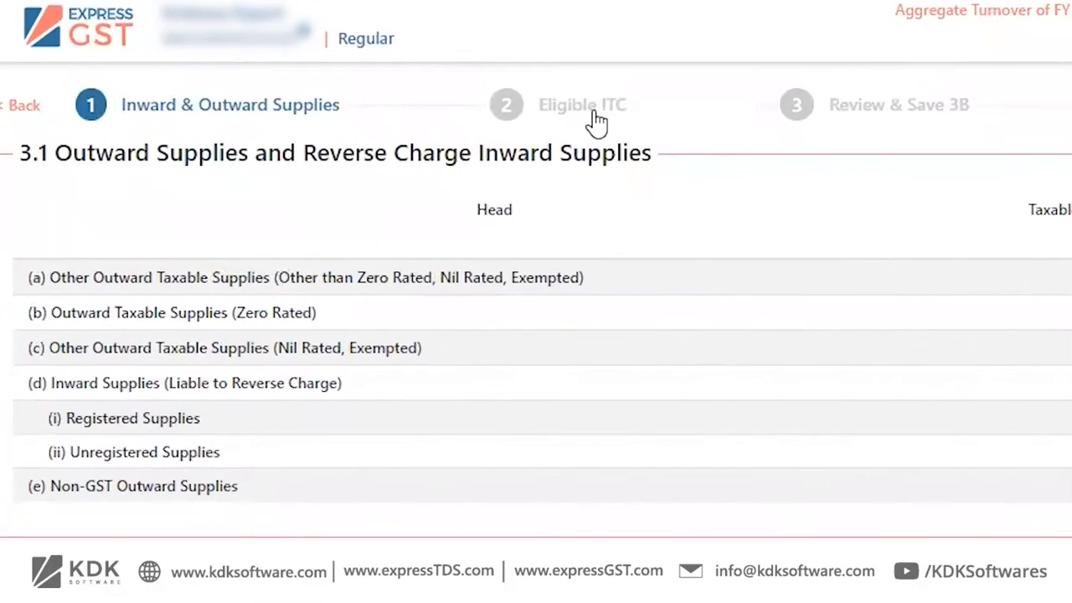
{"action": "left_click", "coordinate": [390, 134]}
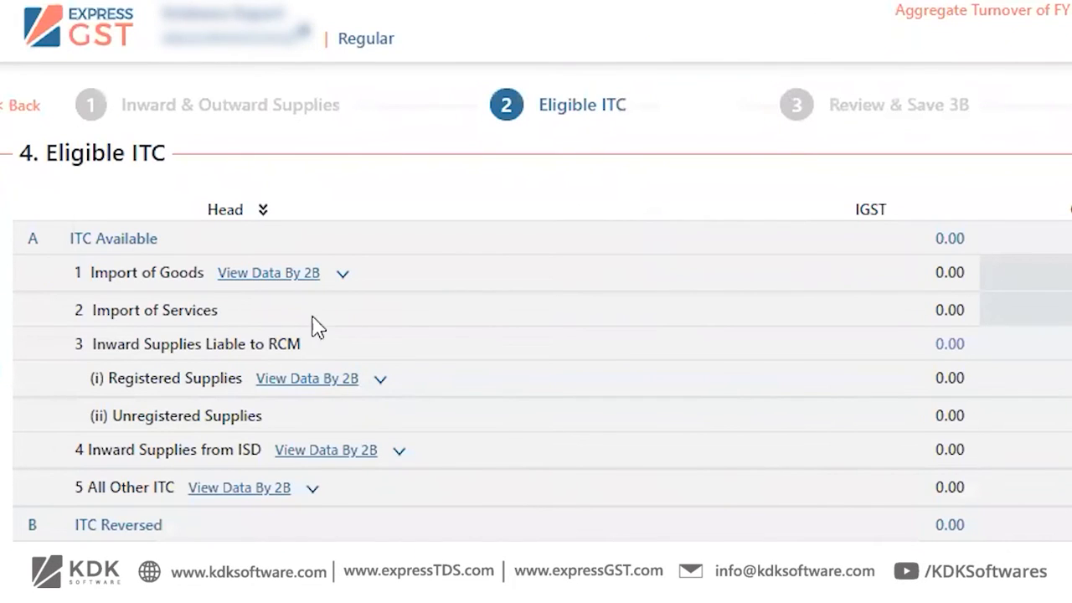
{"action": "mouse_move", "coordinate": [947, 281]}
{"action": "left_click", "coordinate": [946, 273]}
{"action": "left_click", "coordinate": [263, 211]}
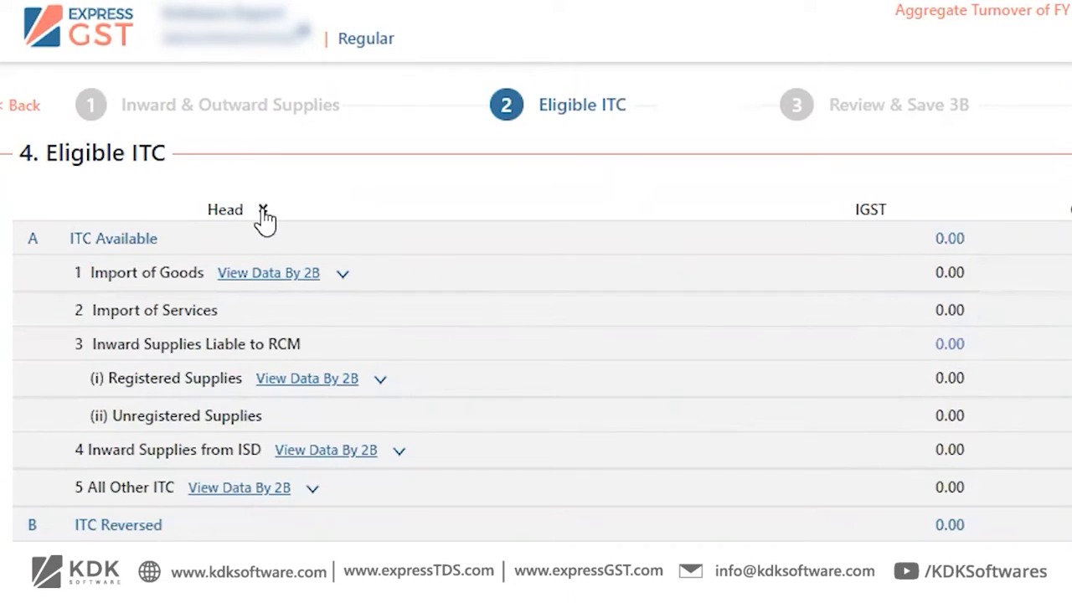
{"action": "scroll", "coordinate": [411, 436], "scroll_direction": "down", "scroll_amount": 2}
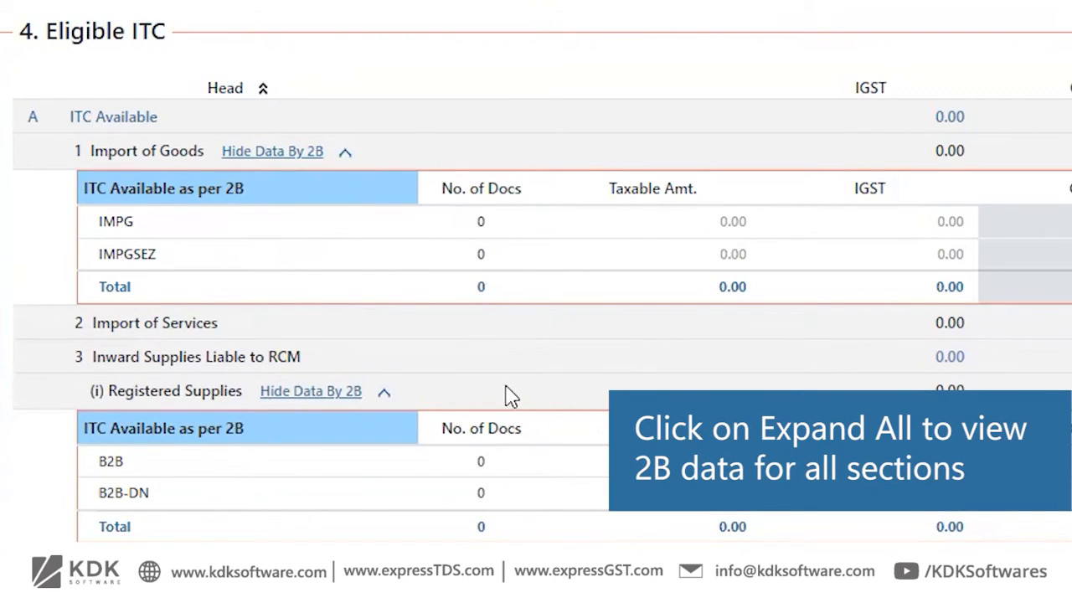
{"action": "scroll", "coordinate": [520, 402], "scroll_direction": "down", "scroll_amount": 3}
{"action": "scroll", "coordinate": [521, 402], "scroll_direction": "down", "scroll_amount": 4}
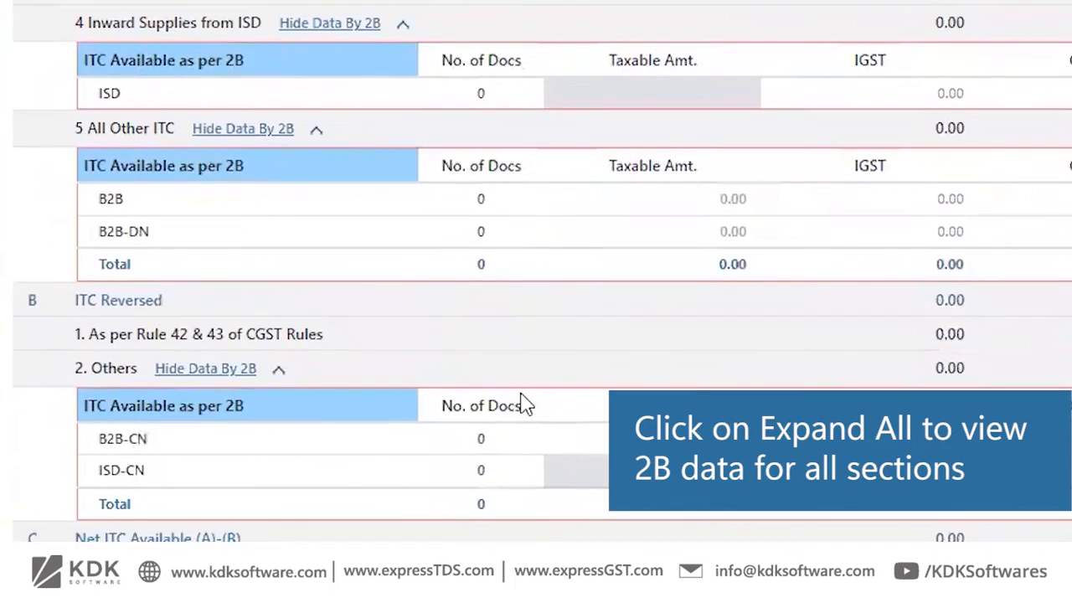
{"action": "scroll", "coordinate": [522, 402], "scroll_direction": "up", "scroll_amount": 6}
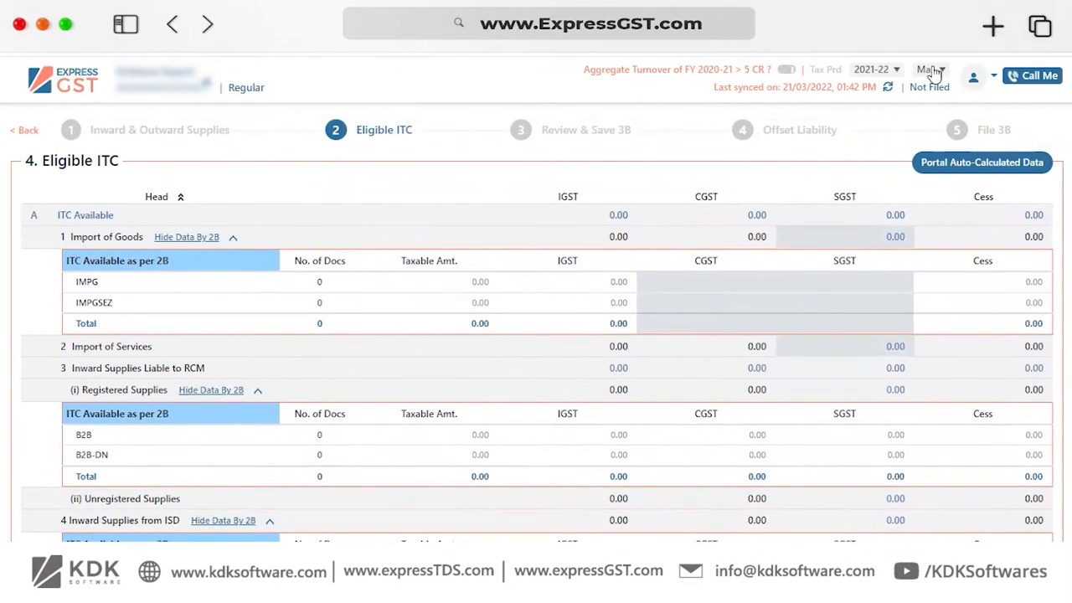
Step: Switch the tax period to October and compare the ITC claimed under All Other ITC with its 2B data
{"action": "left_click", "coordinate": [931, 71]}
{"action": "left_click", "coordinate": [927, 171]}
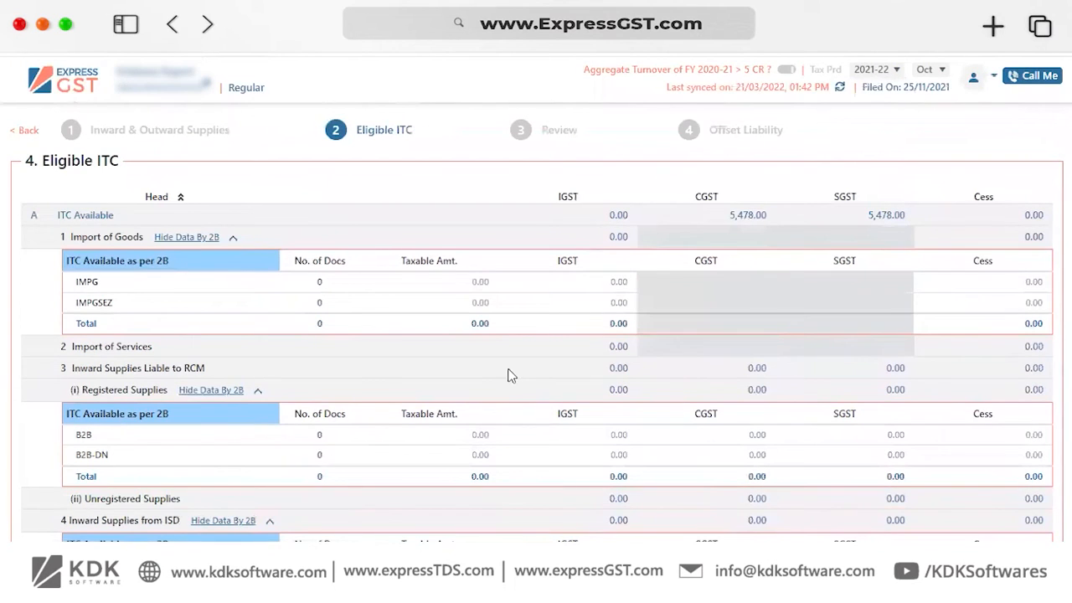
{"action": "scroll", "coordinate": [502, 372], "scroll_direction": "down", "scroll_amount": 3}
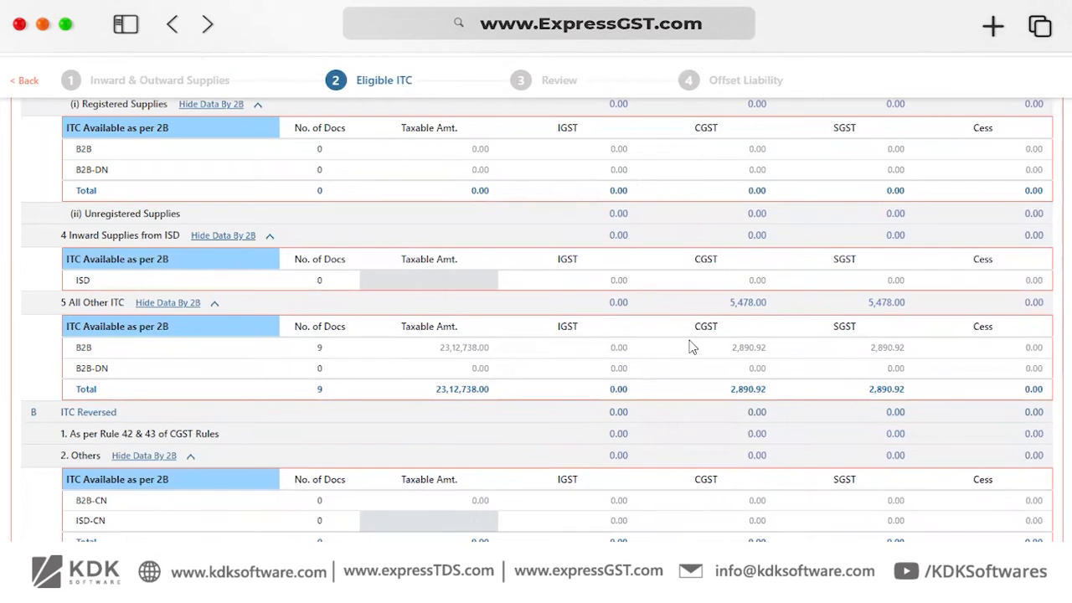
{"action": "scroll", "coordinate": [692, 347], "scroll_direction": "up", "scroll_amount": 5}
{"action": "scroll", "coordinate": [691, 347], "scroll_direction": "down", "scroll_amount": 5}
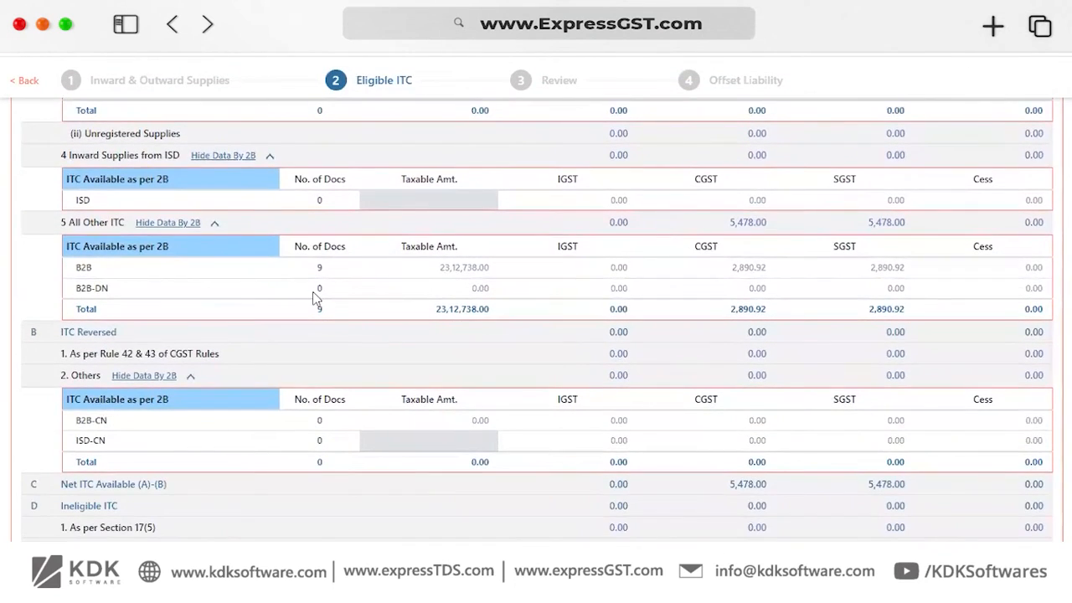
{"action": "scroll", "coordinate": [316, 291], "scroll_direction": "up", "scroll_amount": 5}
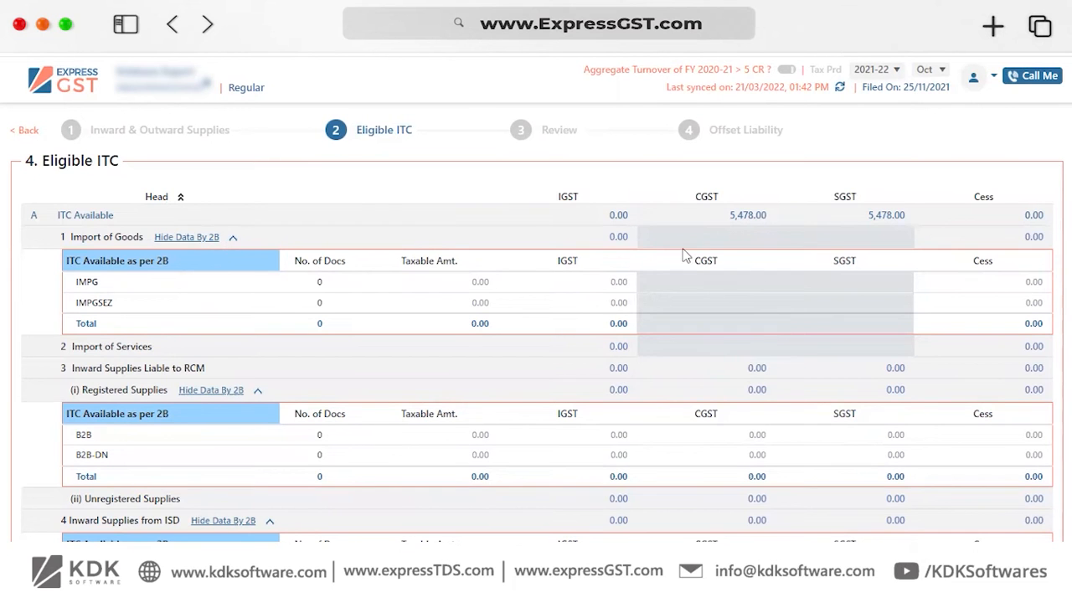
Step: Return the tax period to March and collapse the 2B data for all Eligible ITC heads
{"action": "left_click", "coordinate": [927, 71]}
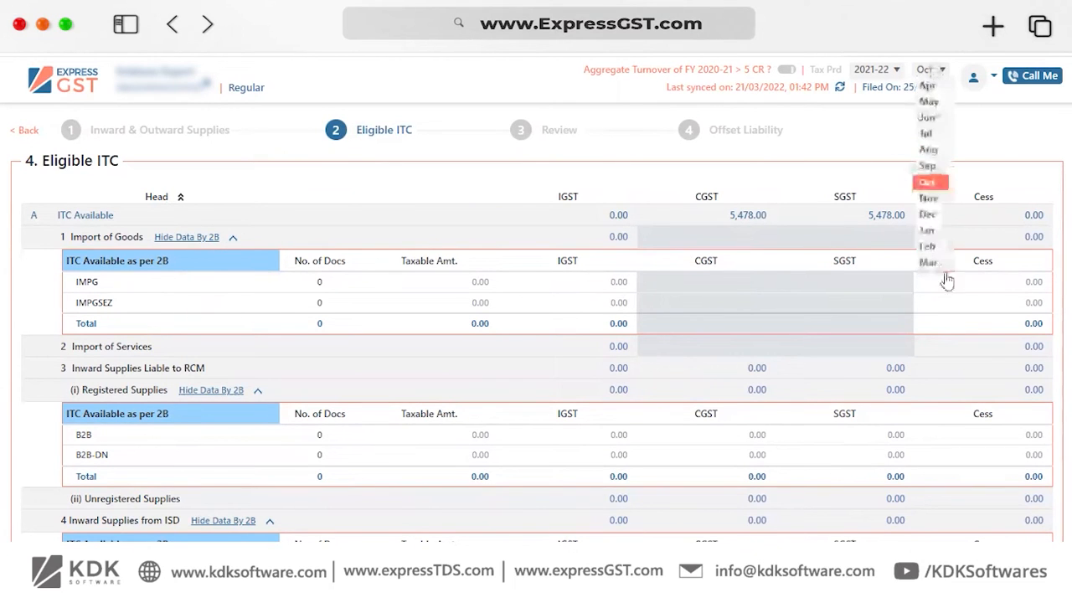
{"action": "left_click", "coordinate": [929, 275]}
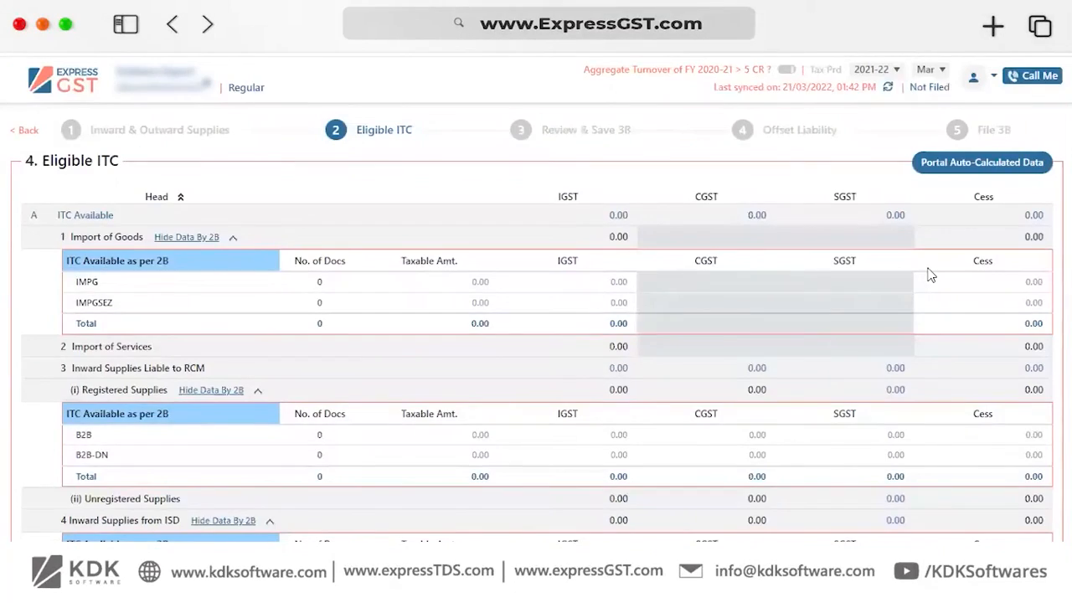
{"action": "left_click", "coordinate": [180, 199]}
Step: Examine the month-wise ITC Comparison table for the excess of 3B over 2B
{"action": "scroll", "coordinate": [489, 284], "scroll_direction": "down", "scroll_amount": 3}
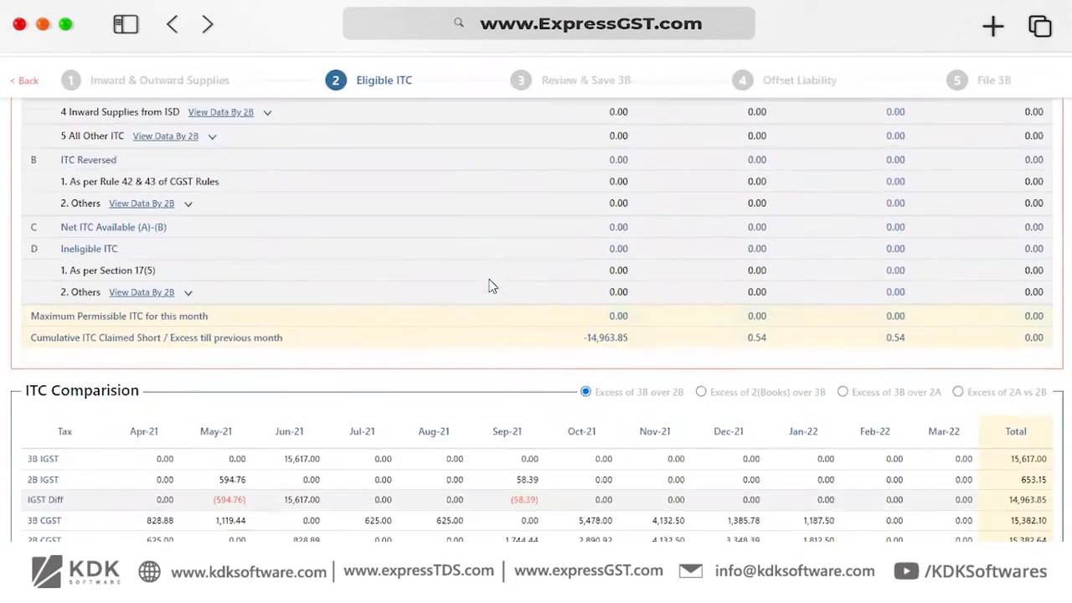
{"action": "scroll", "coordinate": [489, 284], "scroll_direction": "down", "scroll_amount": 1}
{"action": "scroll", "coordinate": [433, 313], "scroll_direction": "down", "scroll_amount": 2}
{"action": "left_click_drag", "start_coordinate": [39, 266], "coordinate": [72, 265]}
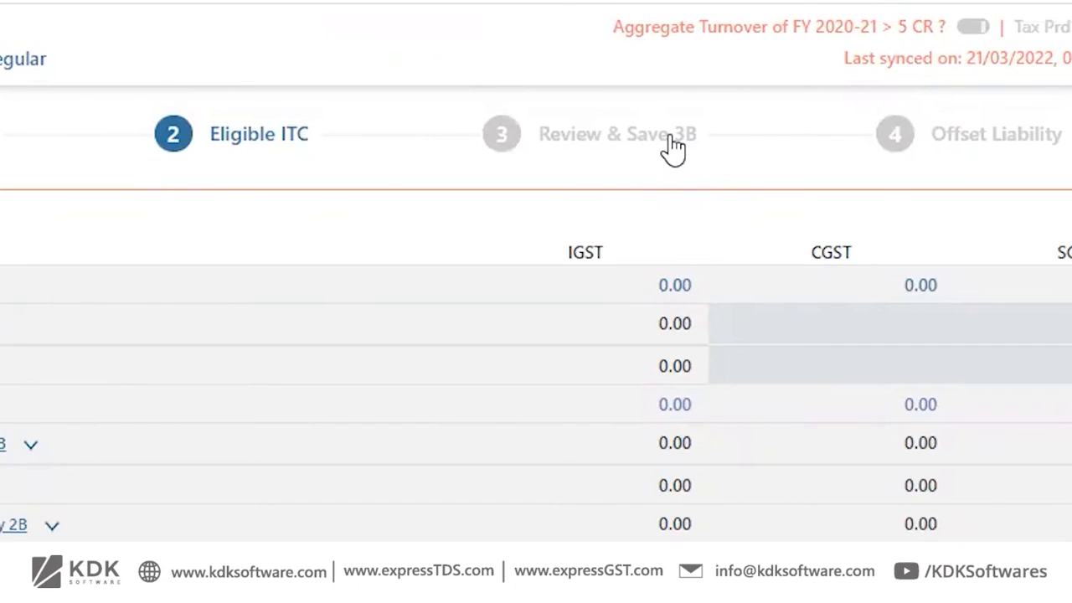
Step: Open the Review & Save 3B stage and review the Upload Summary and the Previous to Current Month/Quarter GSTR 3B comparison
{"action": "left_click", "coordinate": [615, 144]}
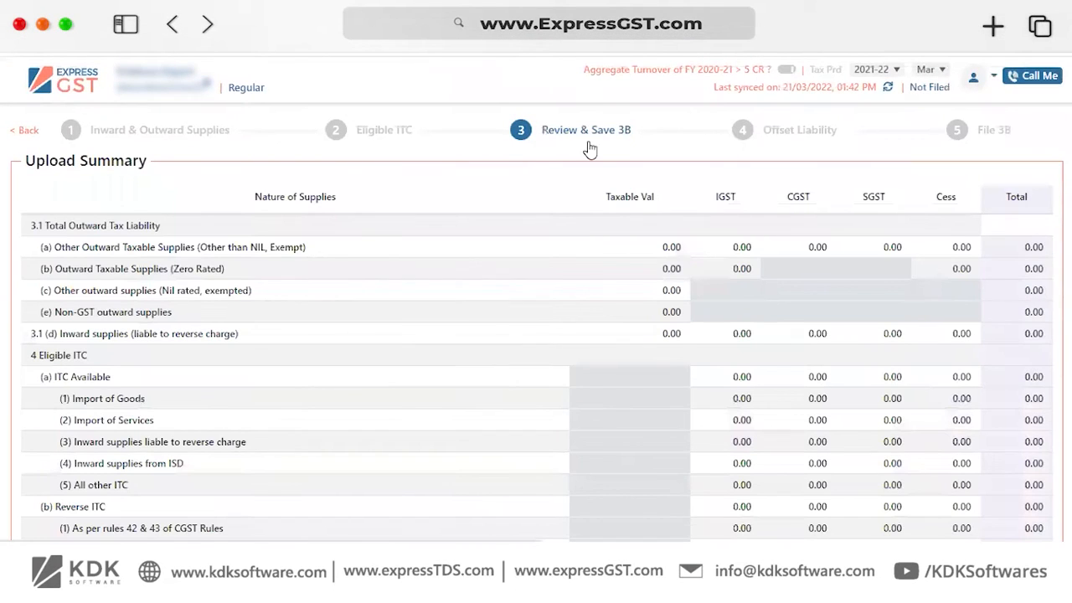
{"action": "left_click_drag", "start_coordinate": [26, 161], "coordinate": [98, 161]}
{"action": "scroll", "coordinate": [445, 269], "scroll_direction": "down", "scroll_amount": 10}
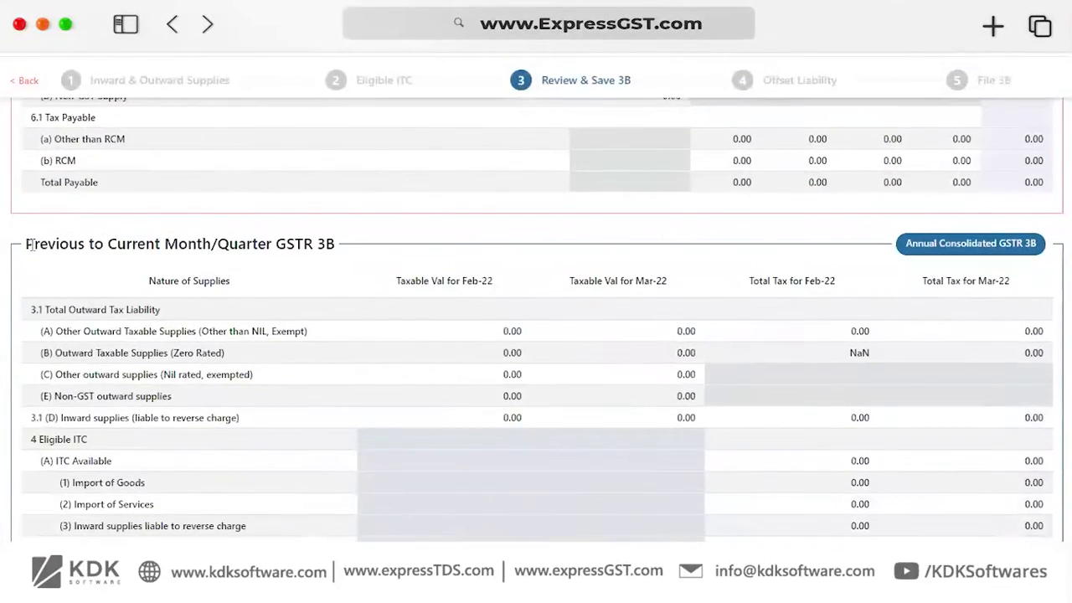
{"action": "left_click_drag", "start_coordinate": [38, 243], "coordinate": [224, 244]}
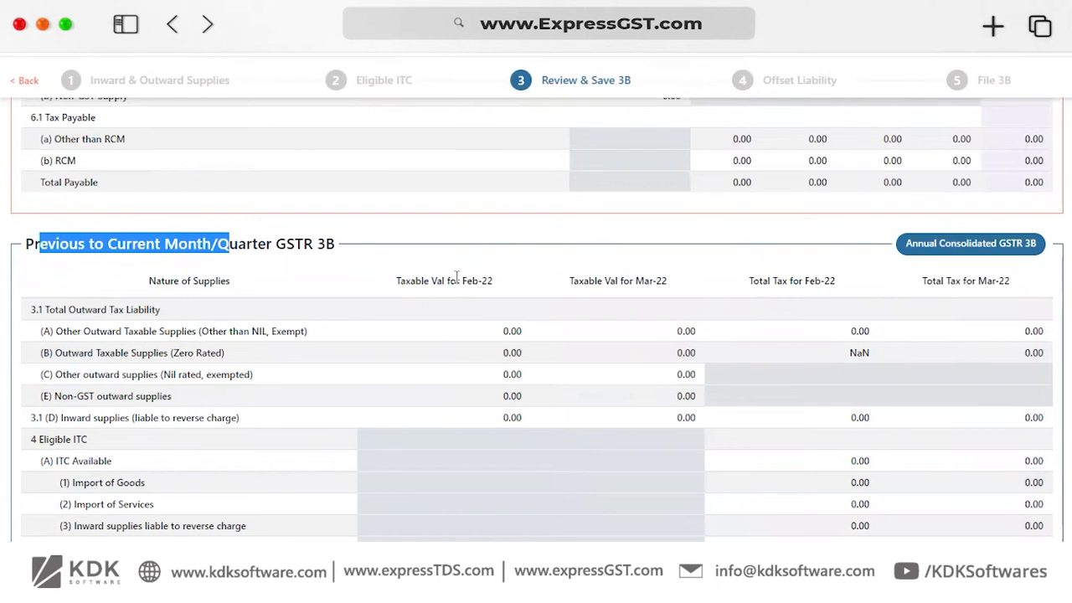
Step: Review the Annual and Multi-Month views of the Annual Consolidated GSTR 3B and return to the Review & Save 3B stage
{"action": "scroll", "coordinate": [416, 293], "scroll_direction": "down", "scroll_amount": 2}
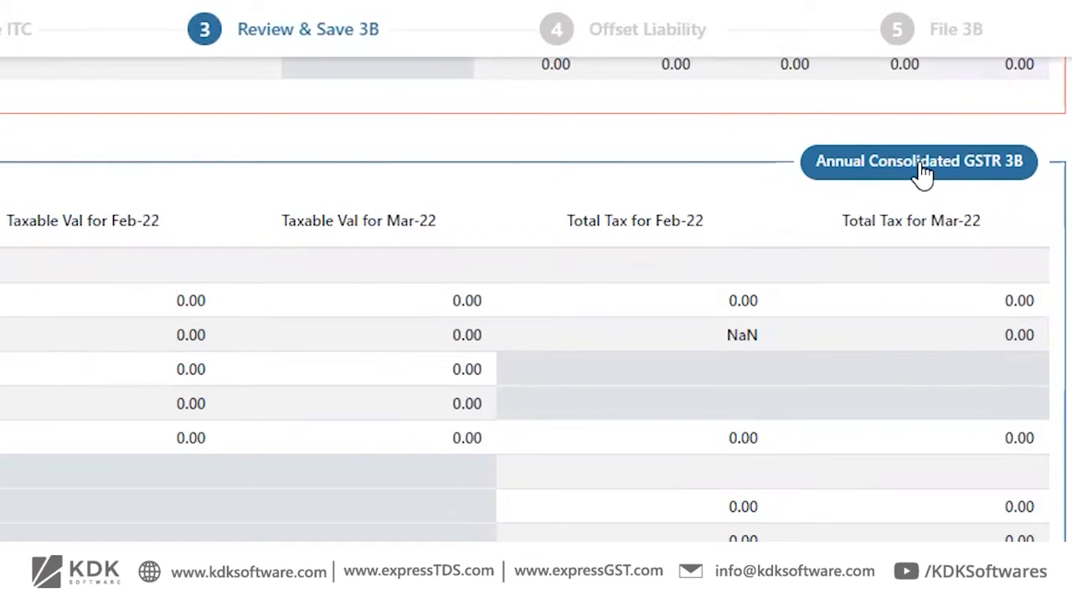
{"action": "left_click", "coordinate": [863, 171]}
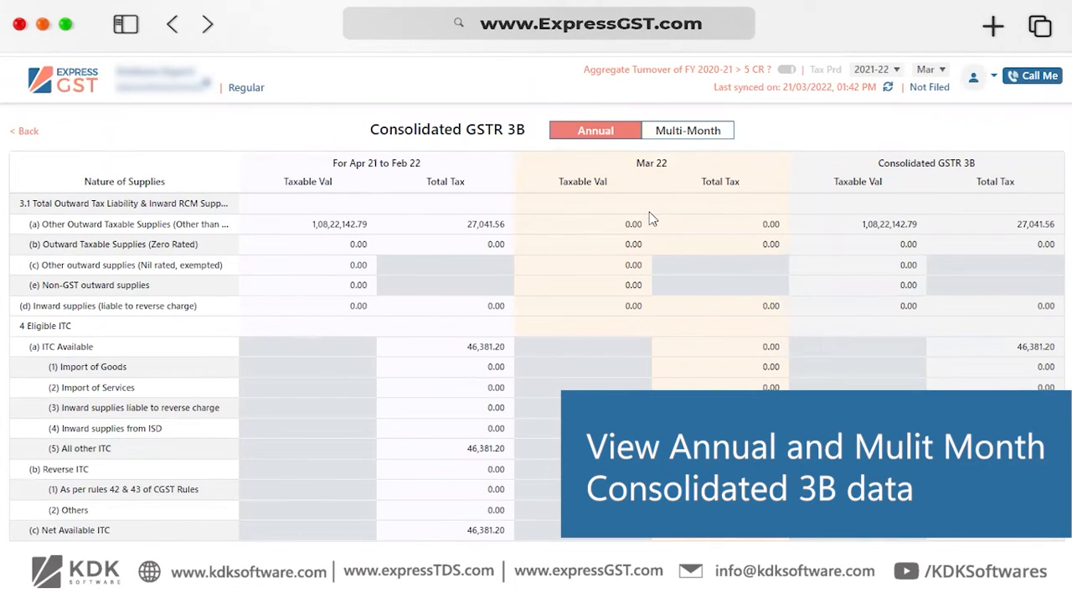
{"action": "left_click", "coordinate": [690, 134]}
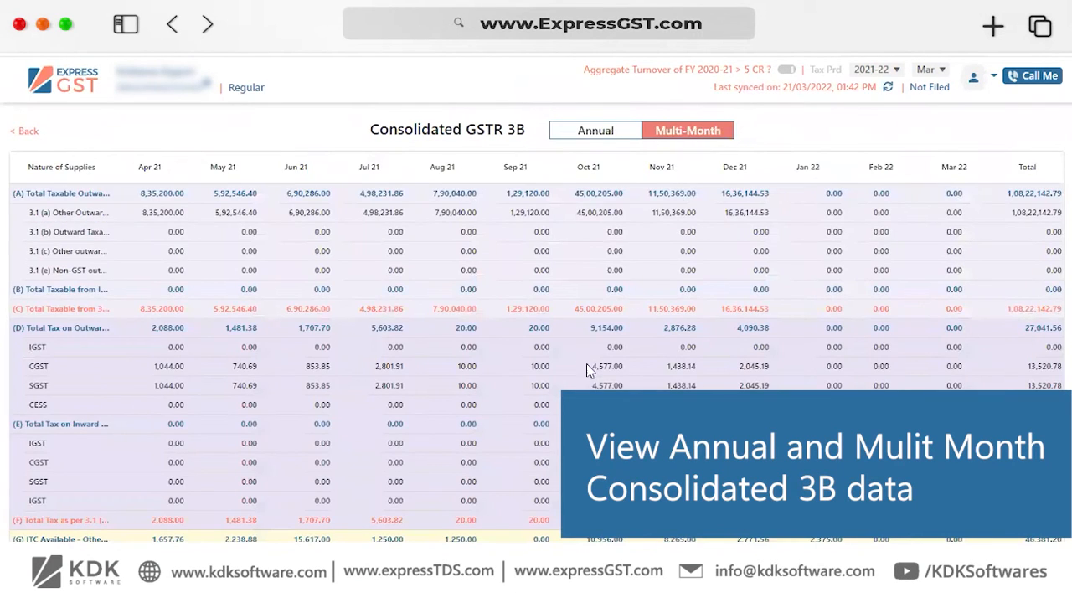
{"action": "scroll", "coordinate": [573, 355], "scroll_direction": "down", "scroll_amount": 10}
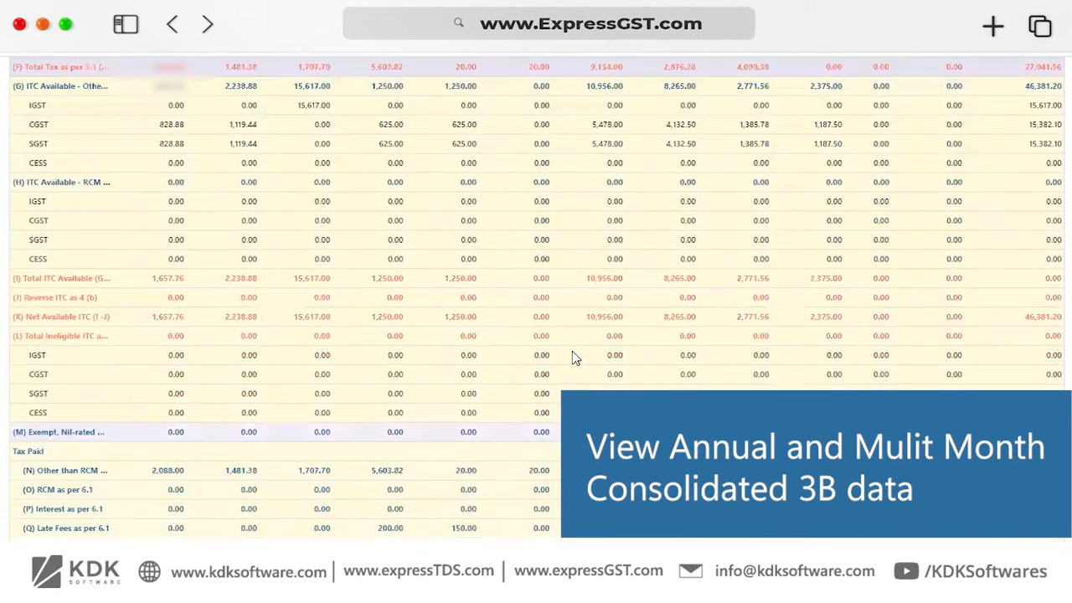
{"action": "scroll", "coordinate": [573, 355], "scroll_direction": "up", "scroll_amount": 10}
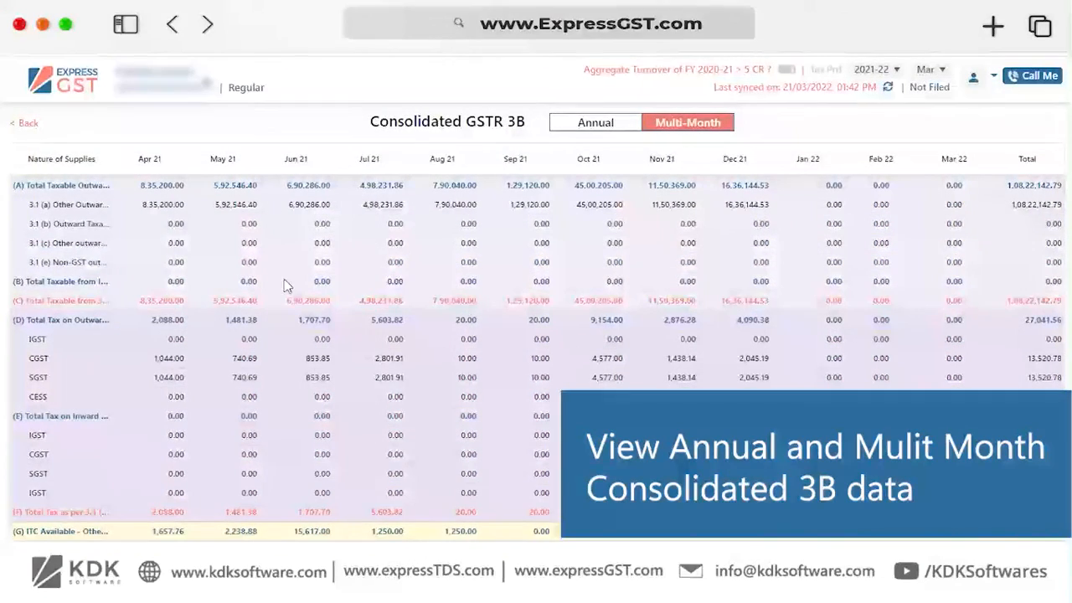
{"action": "left_click", "coordinate": [30, 126]}
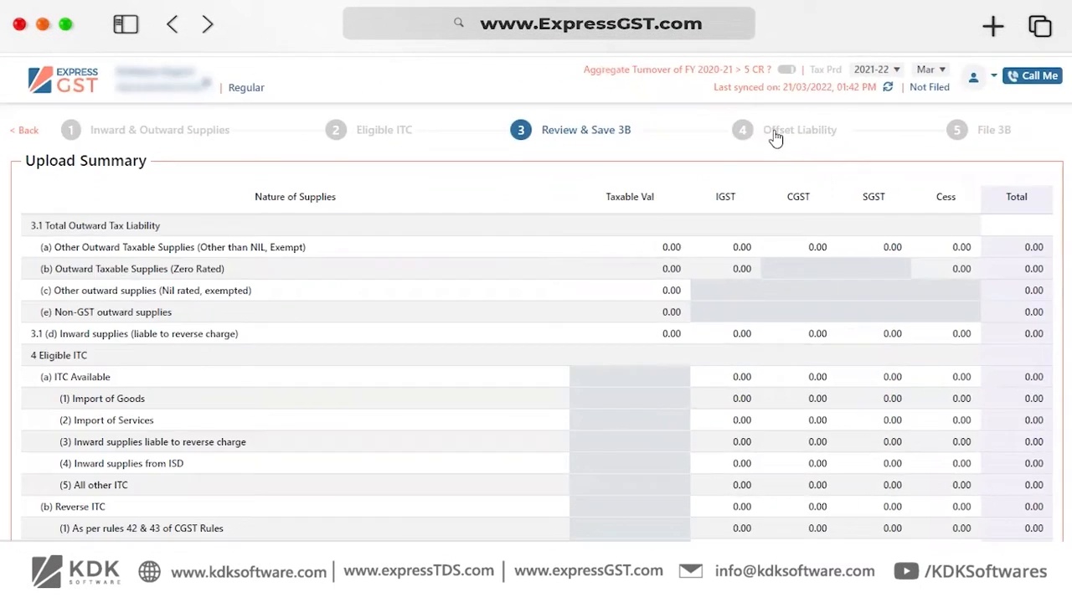
Step: Go to the Offset Liability stage and open the editable IGST, CGST and SGST offset cells in the ITC Utilization table
{"action": "left_click", "coordinate": [639, 171]}
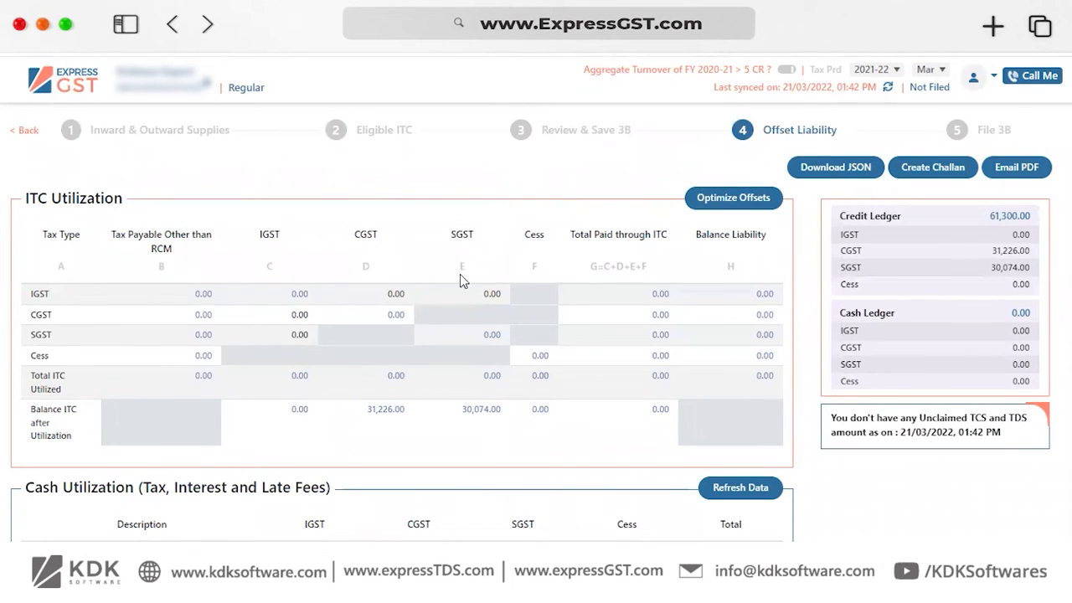
{"action": "left_click", "coordinate": [295, 313]}
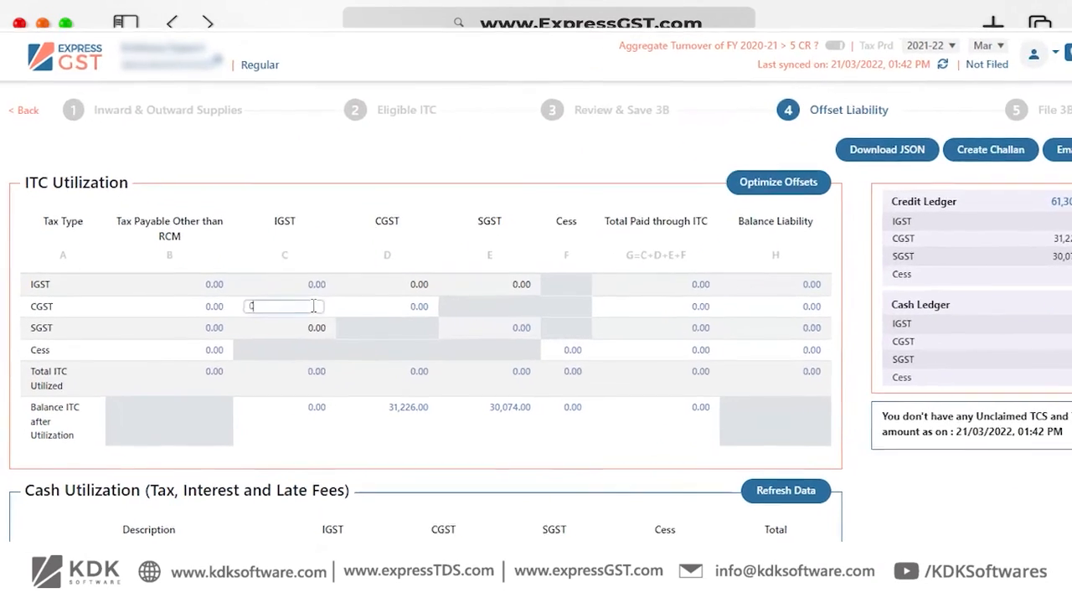
{"action": "left_click", "coordinate": [381, 293]}
{"action": "left_click", "coordinate": [628, 244]}
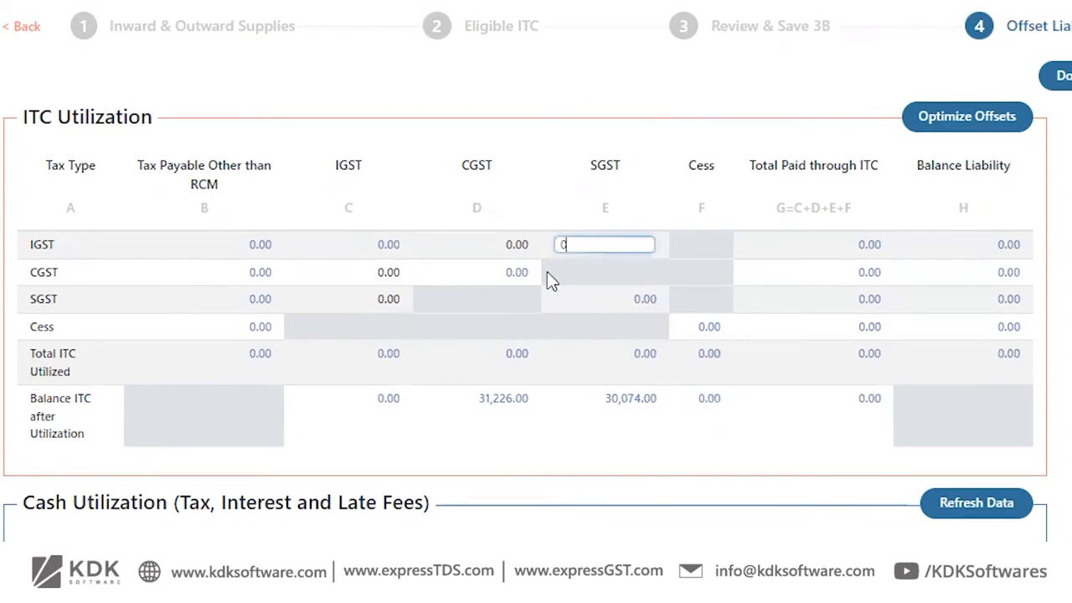
{"action": "left_click", "coordinate": [384, 274]}
{"action": "left_click", "coordinate": [384, 296]}
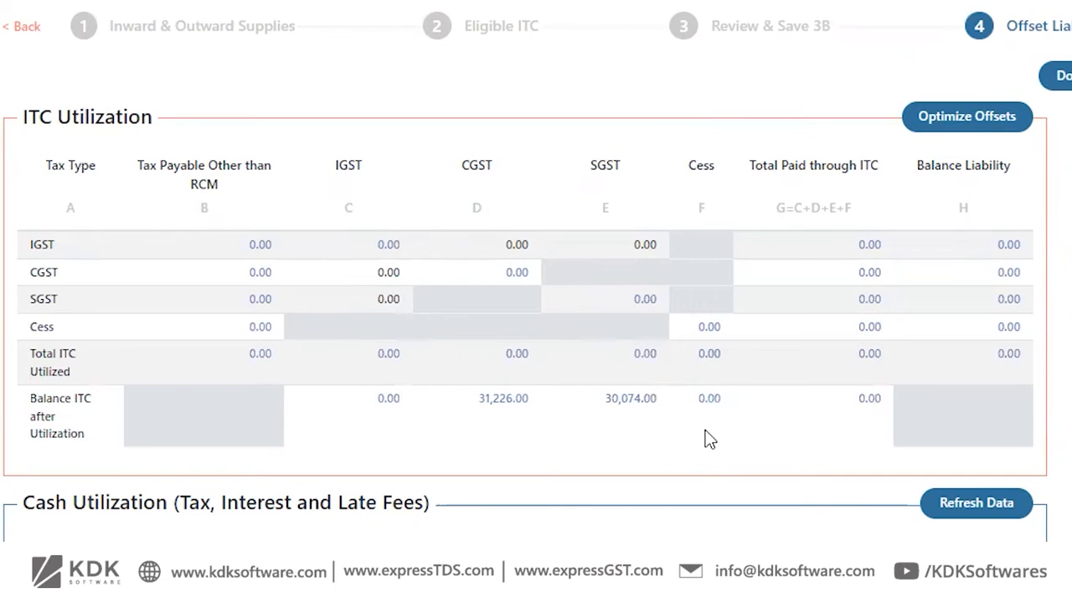
Step: Examine the Cash Utilization (Tax, Interest and Late Fees) table and open the IGST tax payable cell under Interest for editing
{"action": "scroll", "coordinate": [709, 439], "scroll_direction": "down", "scroll_amount": 3}
{"action": "left_click_drag", "start_coordinate": [23, 333], "coordinate": [346, 326]}
{"action": "scroll", "coordinate": [376, 318], "scroll_direction": "down", "scroll_amount": 3}
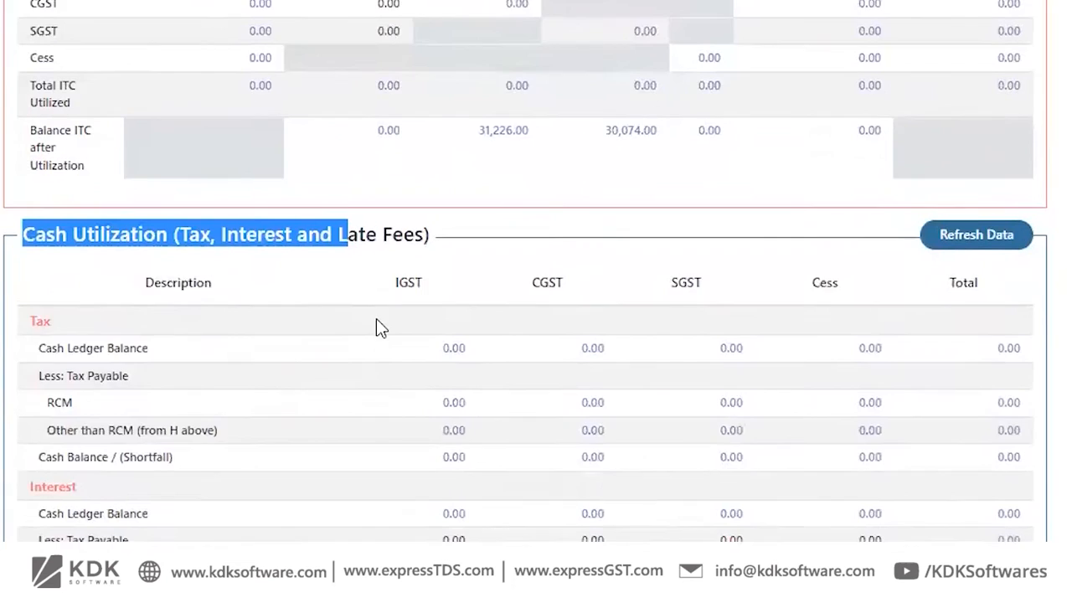
{"action": "left_click", "coordinate": [469, 428]}
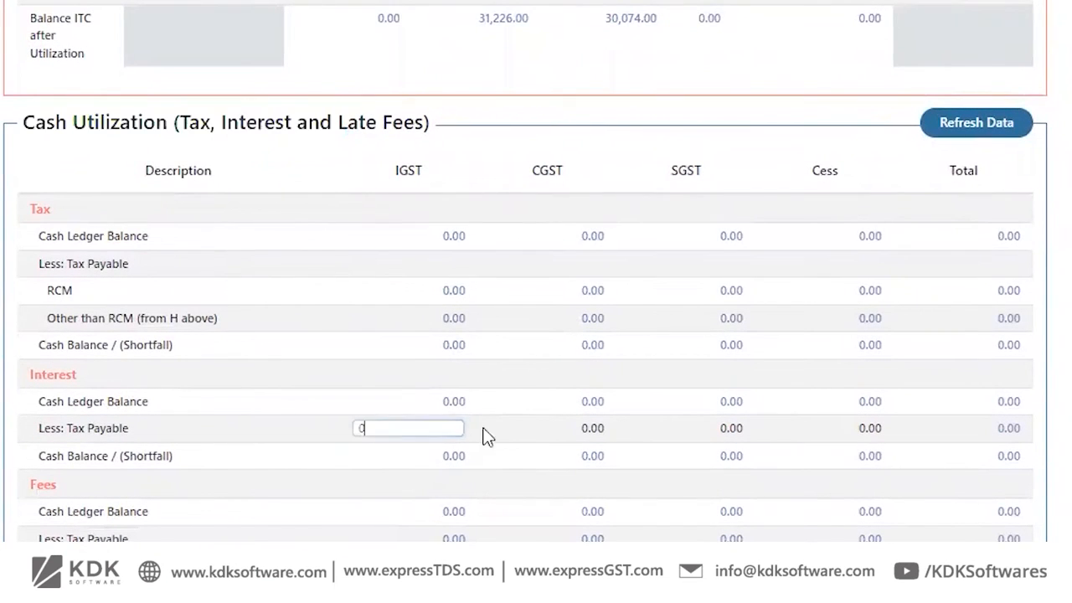
{"action": "scroll", "coordinate": [519, 444], "scroll_direction": "down", "scroll_amount": 1}
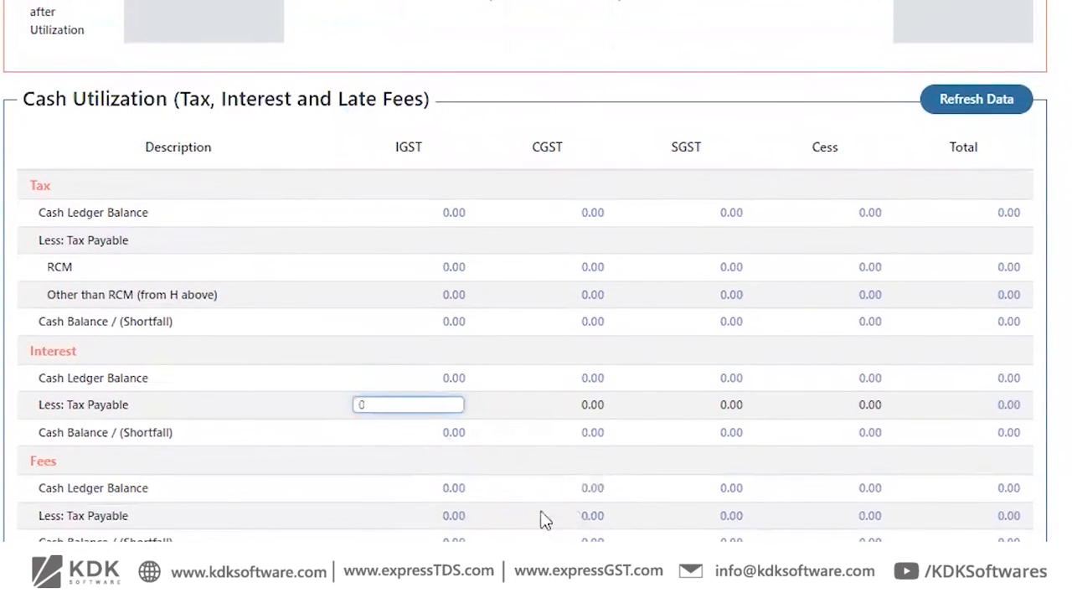
Step: Open the complete Credit Ledger from its total amount in the ledger summary
{"action": "scroll", "coordinate": [605, 508], "scroll_direction": "up", "scroll_amount": 6}
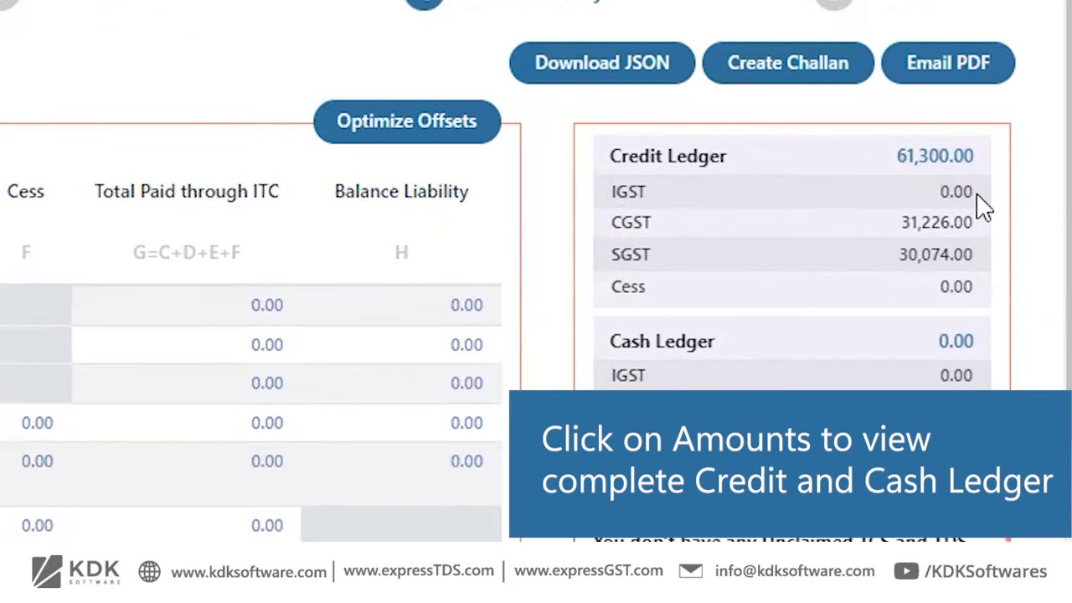
{"action": "left_click", "coordinate": [936, 163]}
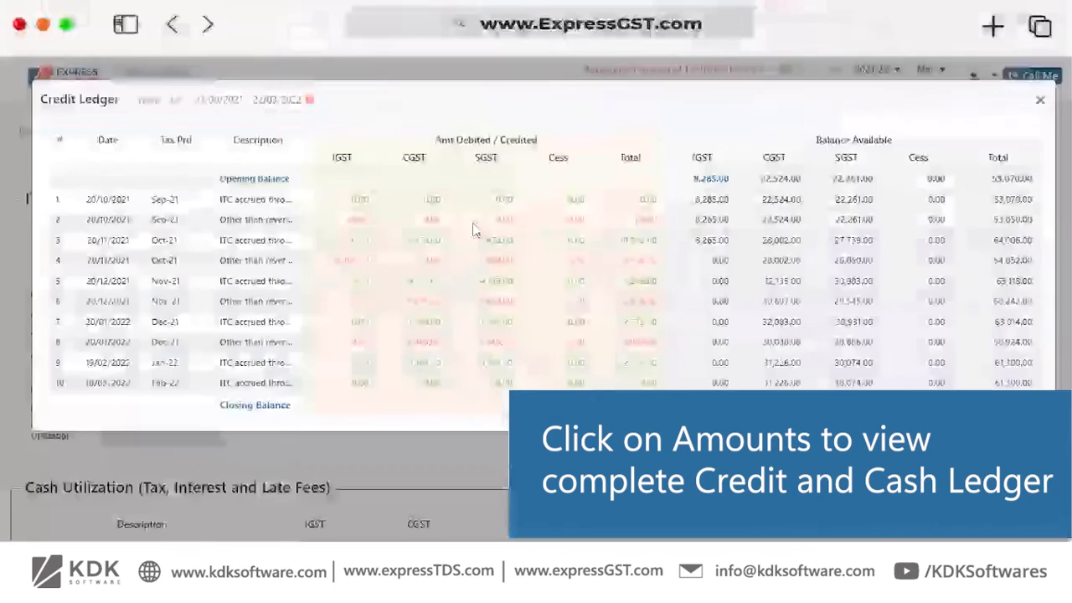